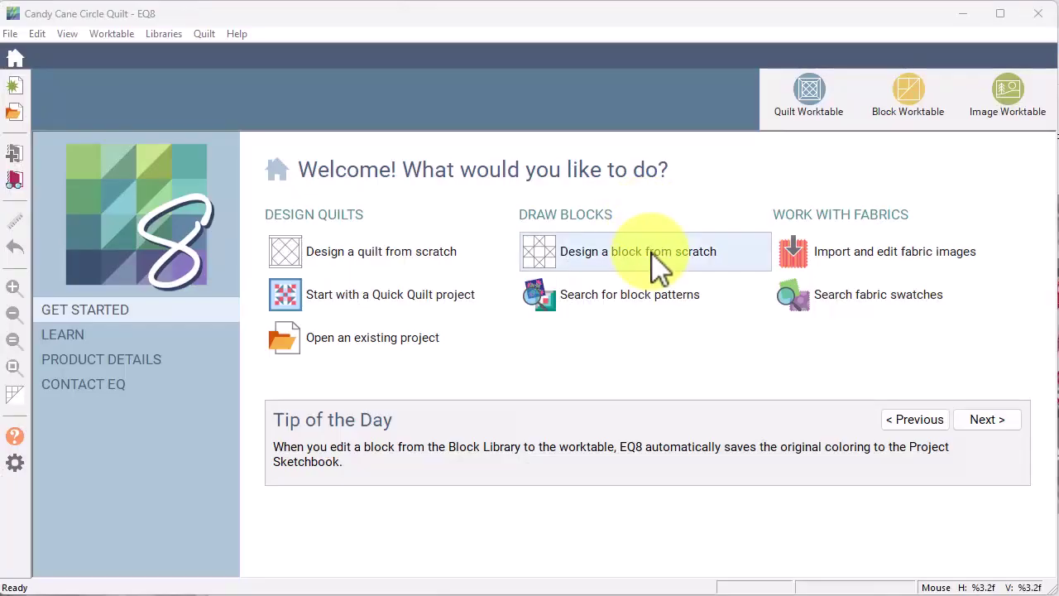
# Start a new Pieced & Applique block of the Poly + Applique type.
pyautogui.click(653, 253)
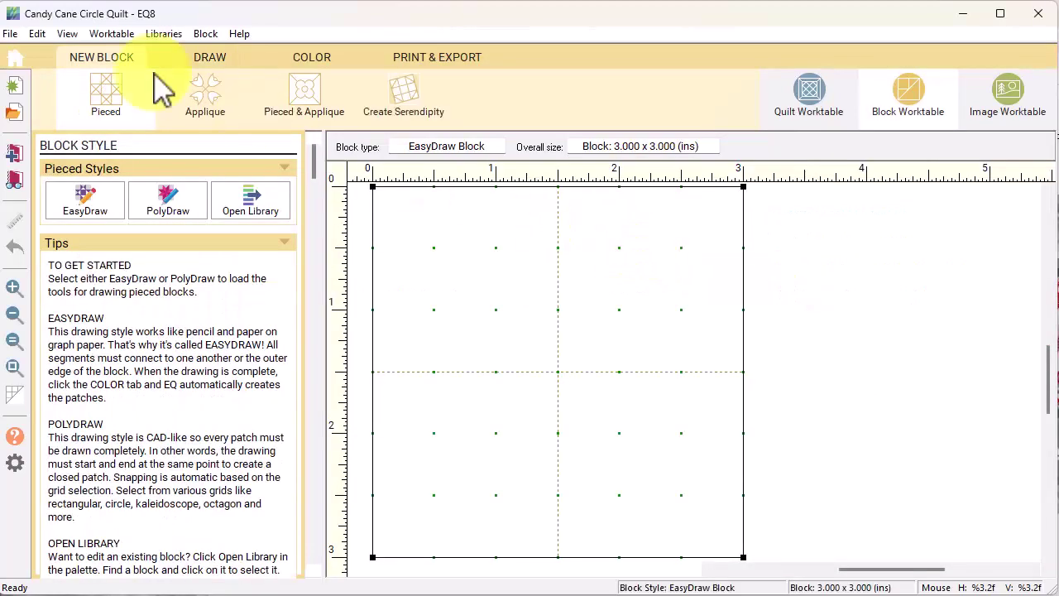
pyautogui.click(314, 107)
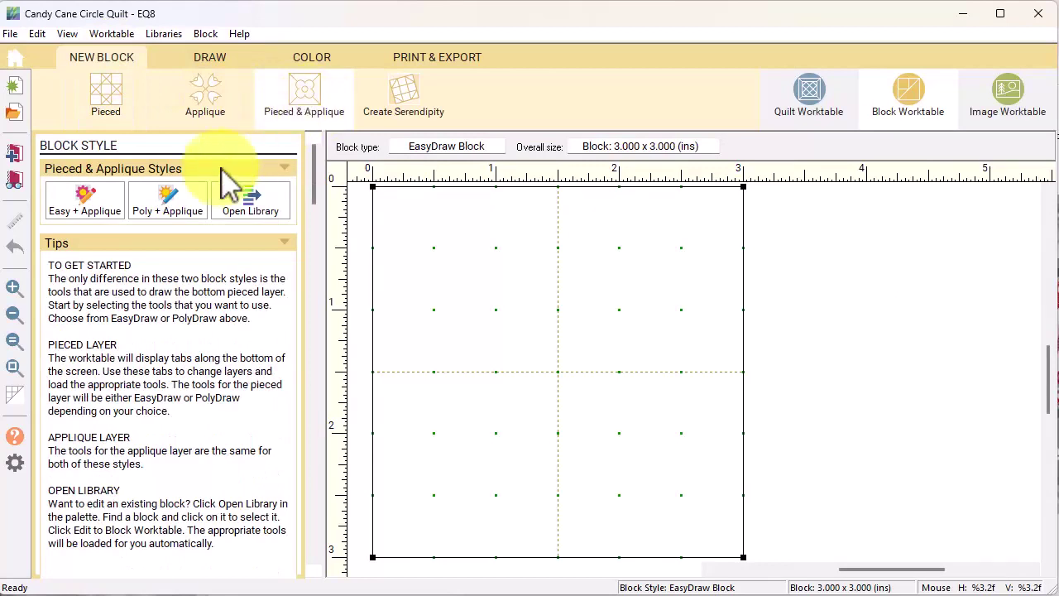
pyautogui.click(169, 213)
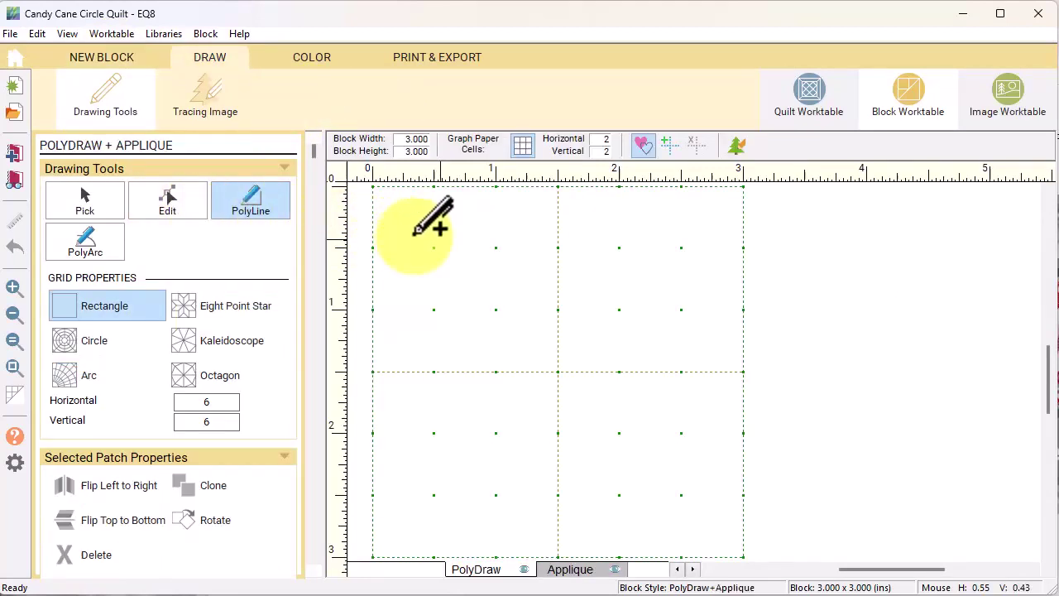
# Set the block width and height to 28 in.
pyautogui.click(407, 138)
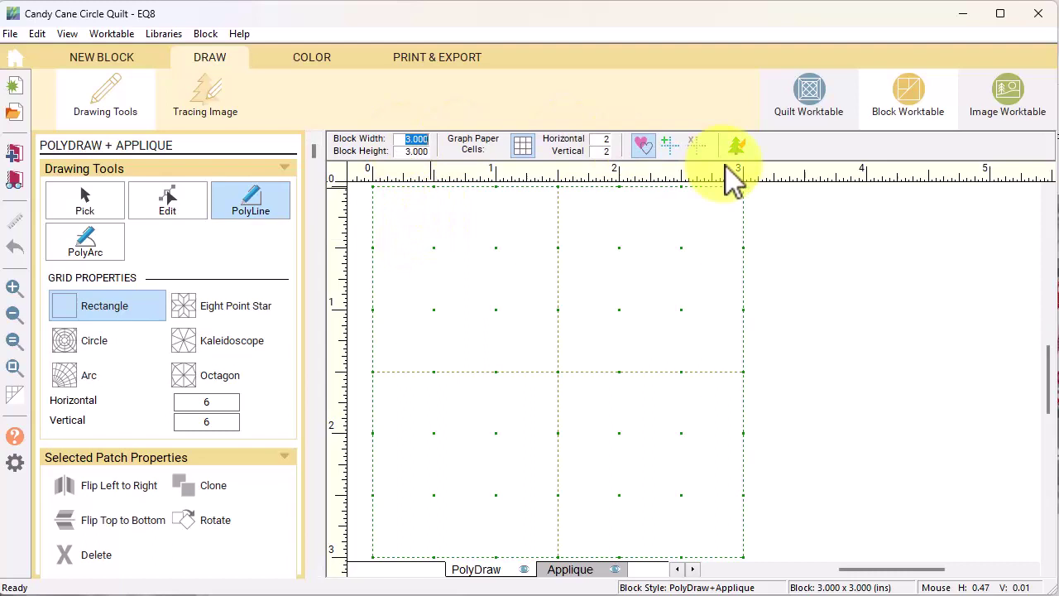
pyautogui.write('28')
pyautogui.press('Tab')
pyautogui.write('28')
pyautogui.press('Tab')
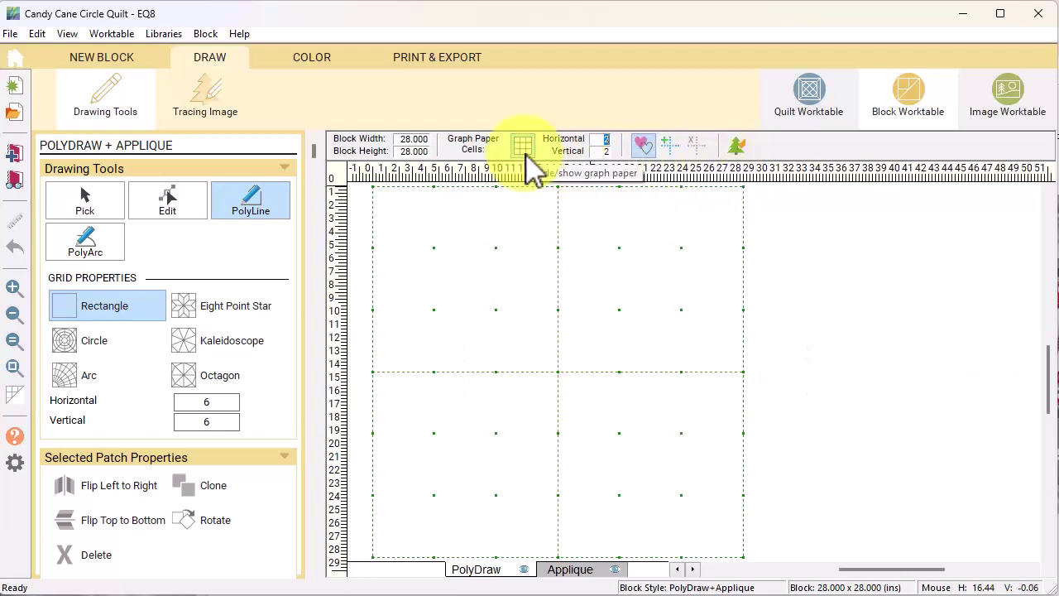
# Turn on Auto Fill and switch to a circular grid with 12 spokes.
pyautogui.click(643, 146)
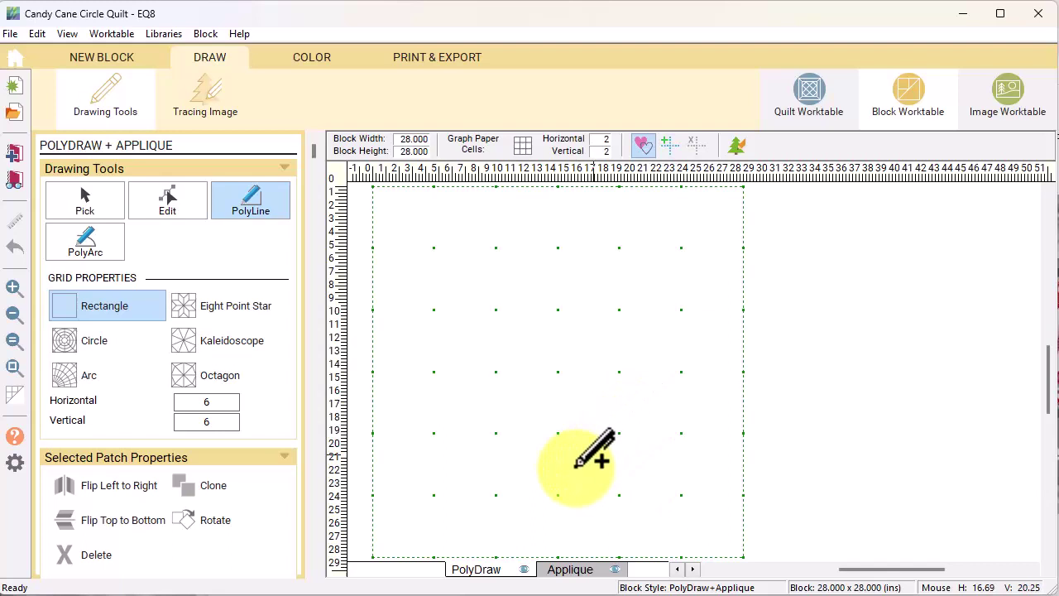
pyautogui.click(73, 358)
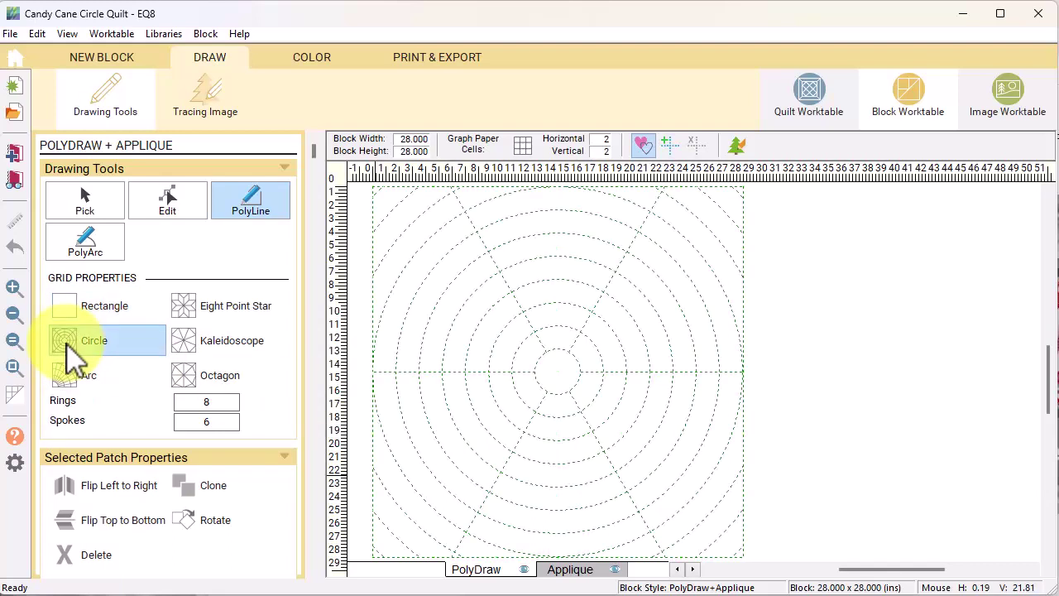
pyautogui.doubleClick(203, 422)
pyautogui.write('12')
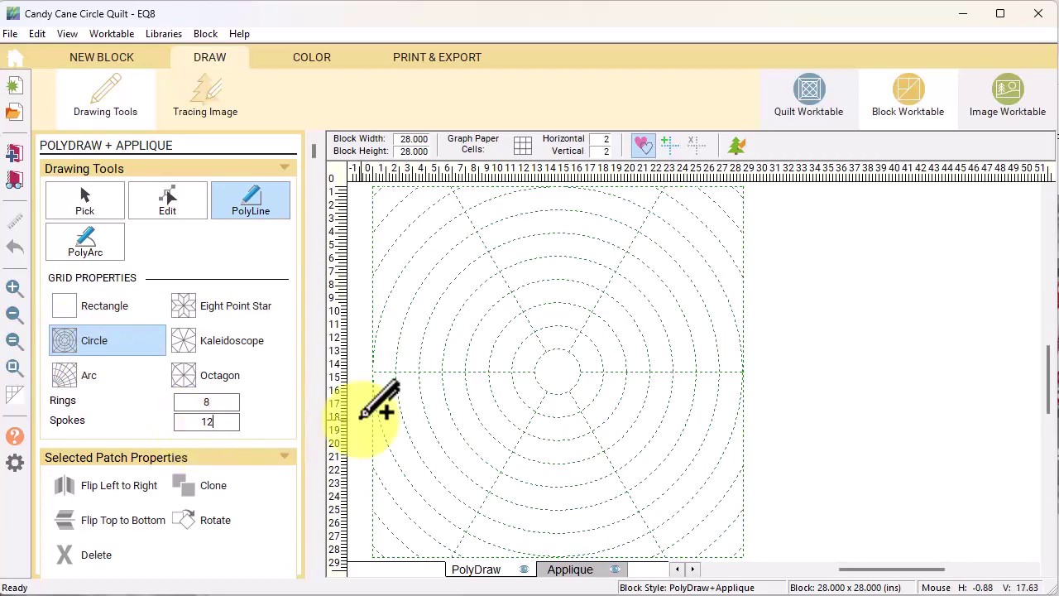
pyautogui.press('Return')
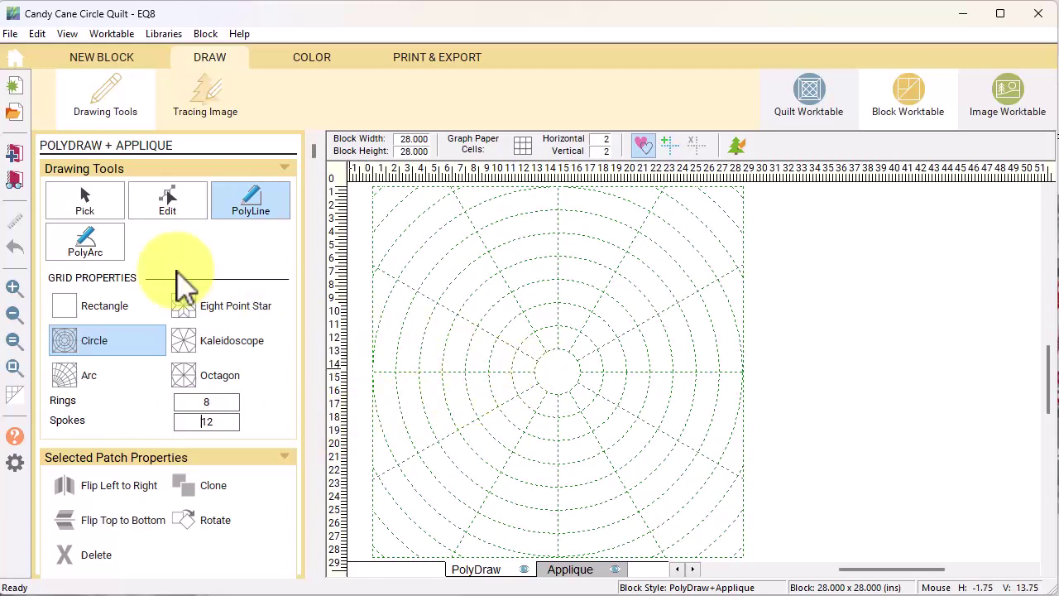
# Draw a small PolyArc circle patch through four points on the innermost ring.
pyautogui.click(93, 261)
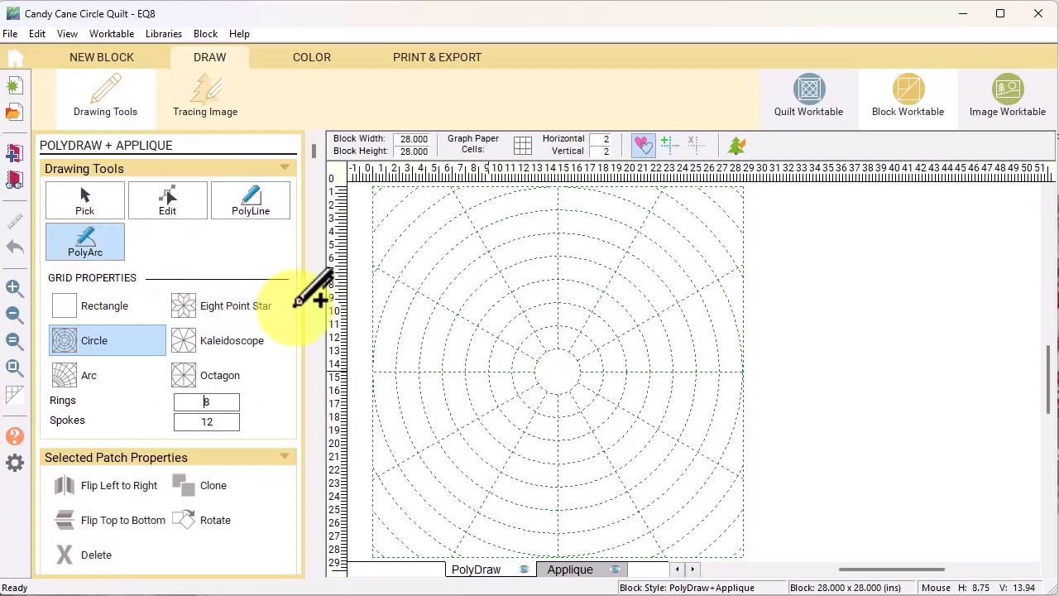
pyautogui.click(512, 371)
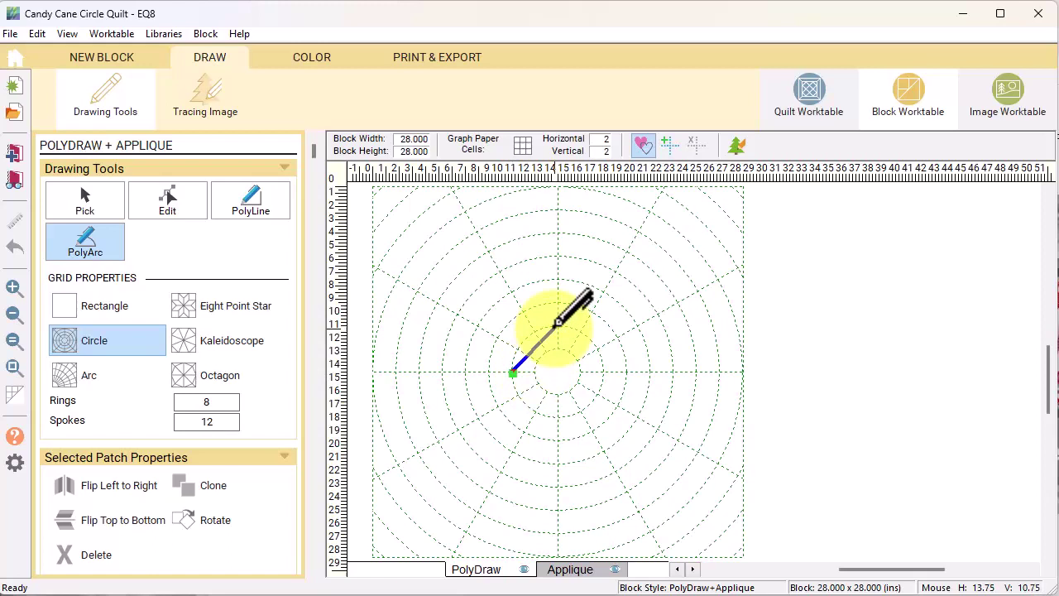
pyautogui.click(559, 325)
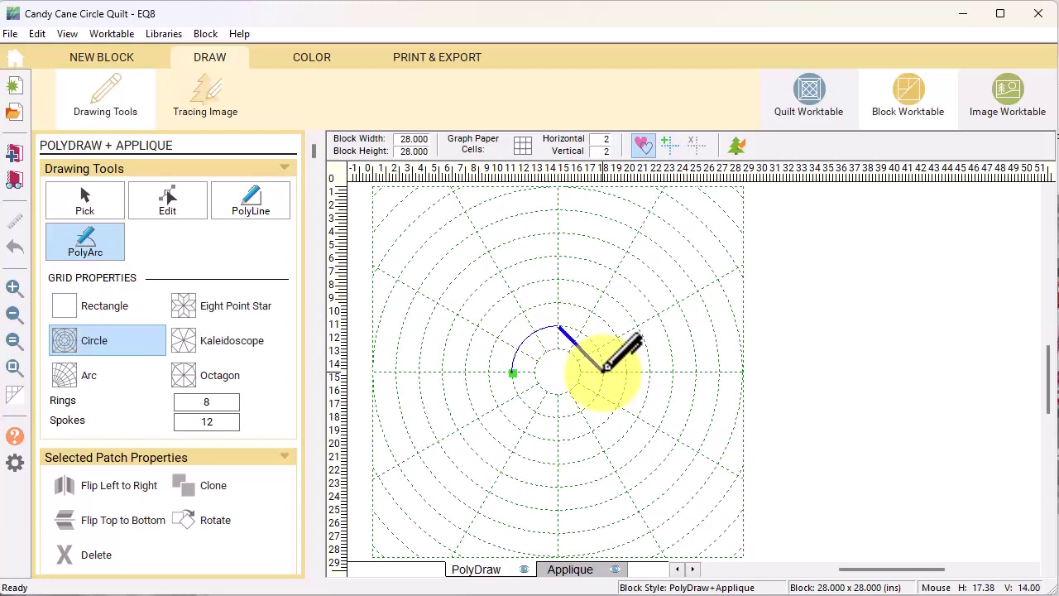
pyautogui.click(604, 370)
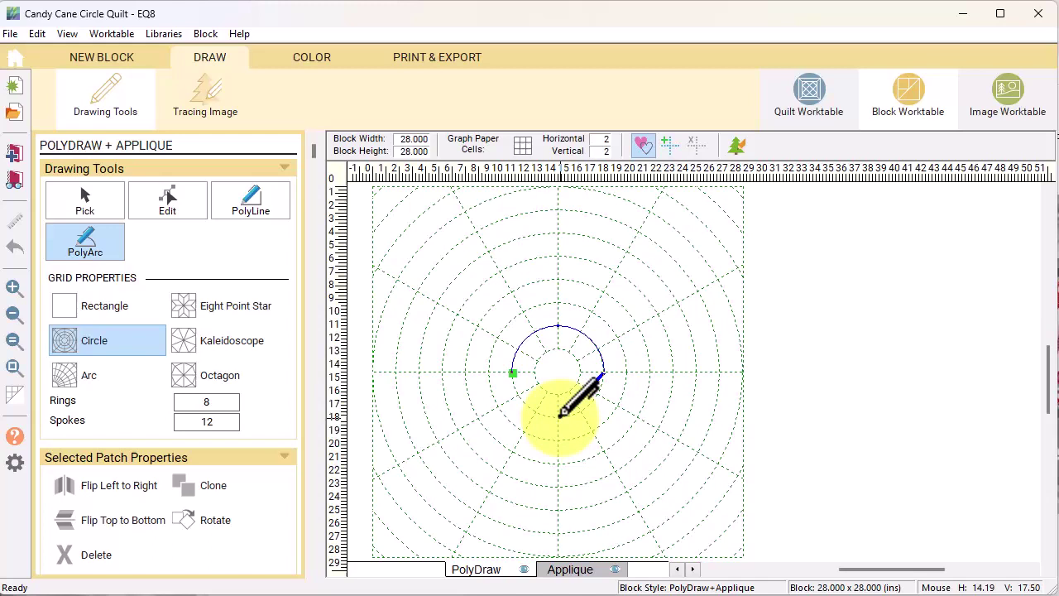
pyautogui.click(561, 416)
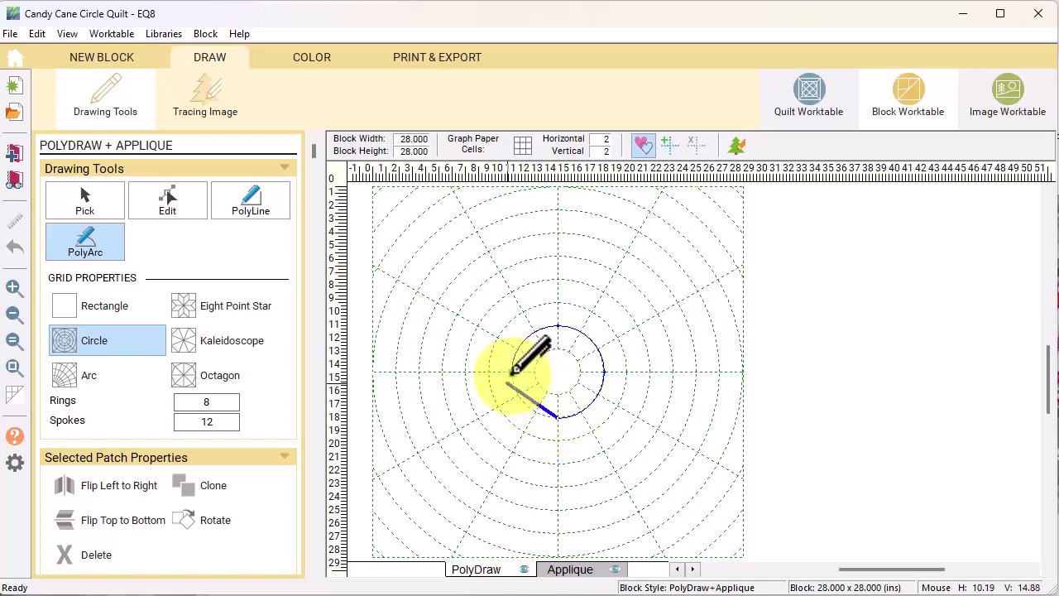
pyautogui.click(513, 370)
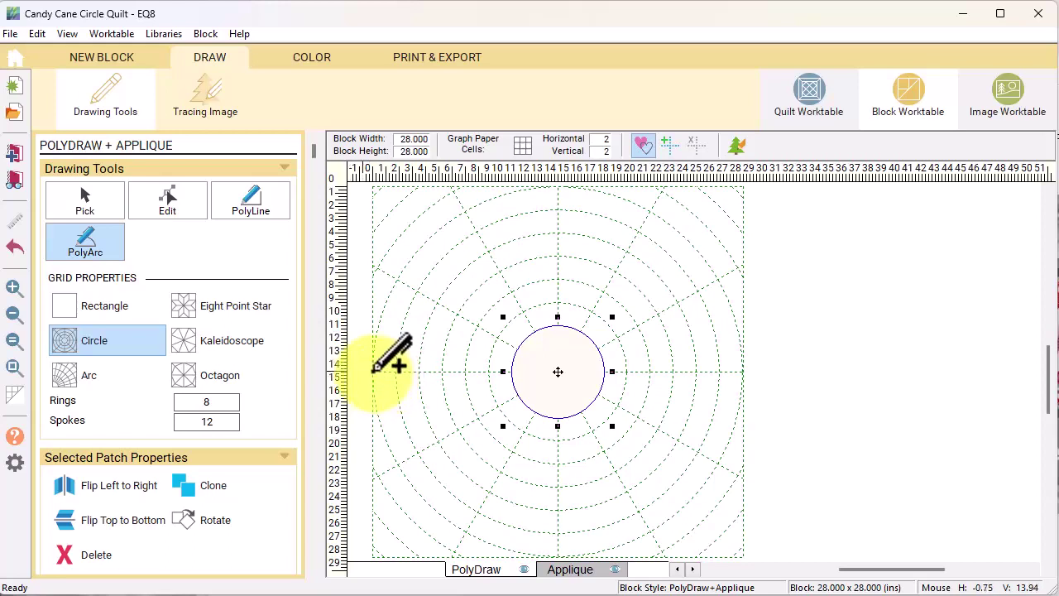
# Draw a left-side wedge from the outer ring arc, along a spoke, to the centre circle.
pyautogui.click(374, 373)
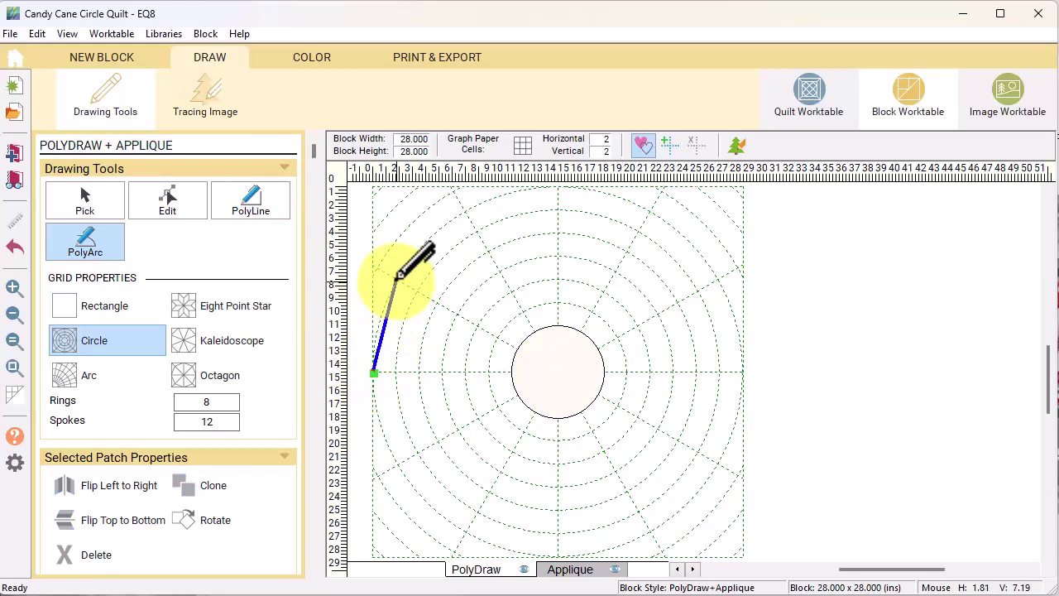
pyautogui.click(399, 275)
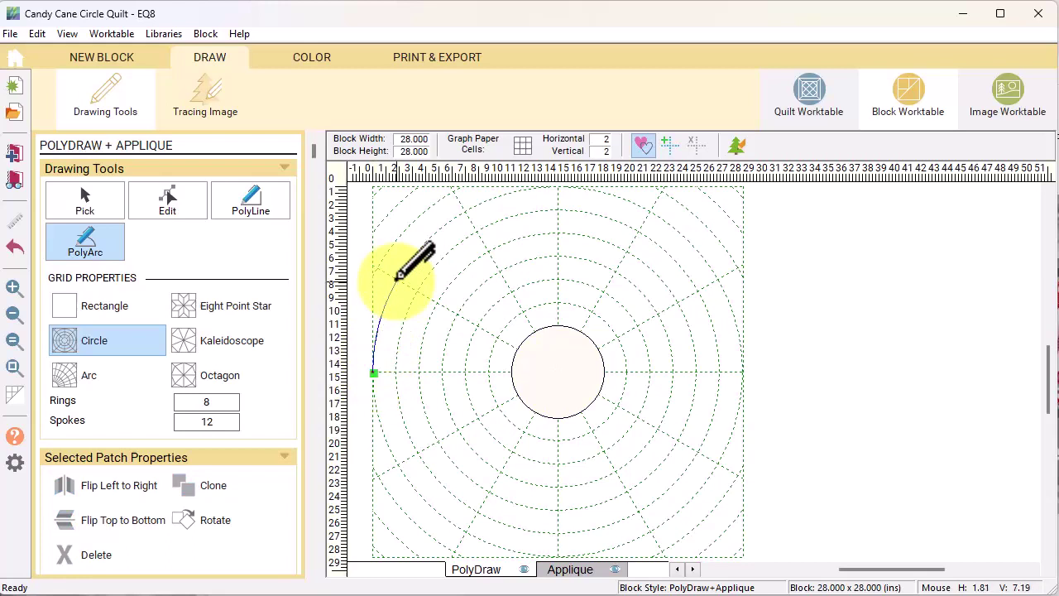
pyautogui.click(517, 345)
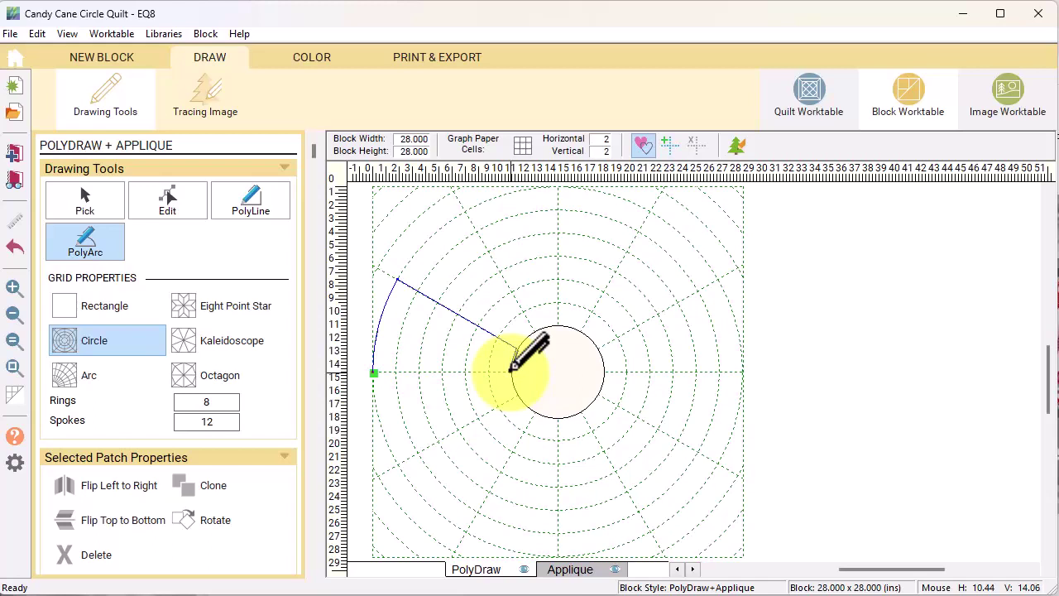
pyautogui.click(513, 372)
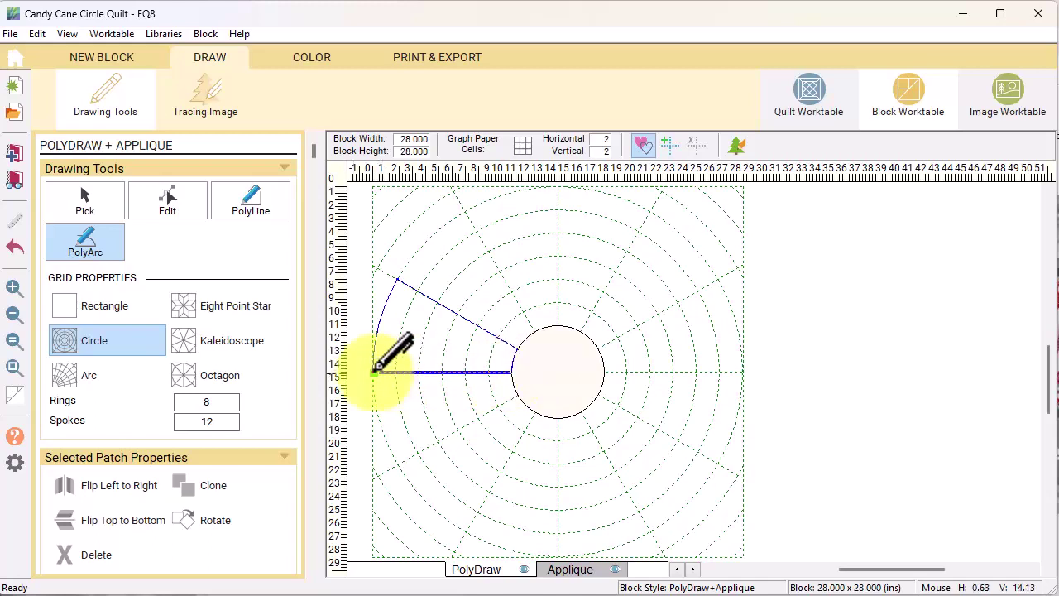
pyautogui.click(374, 371)
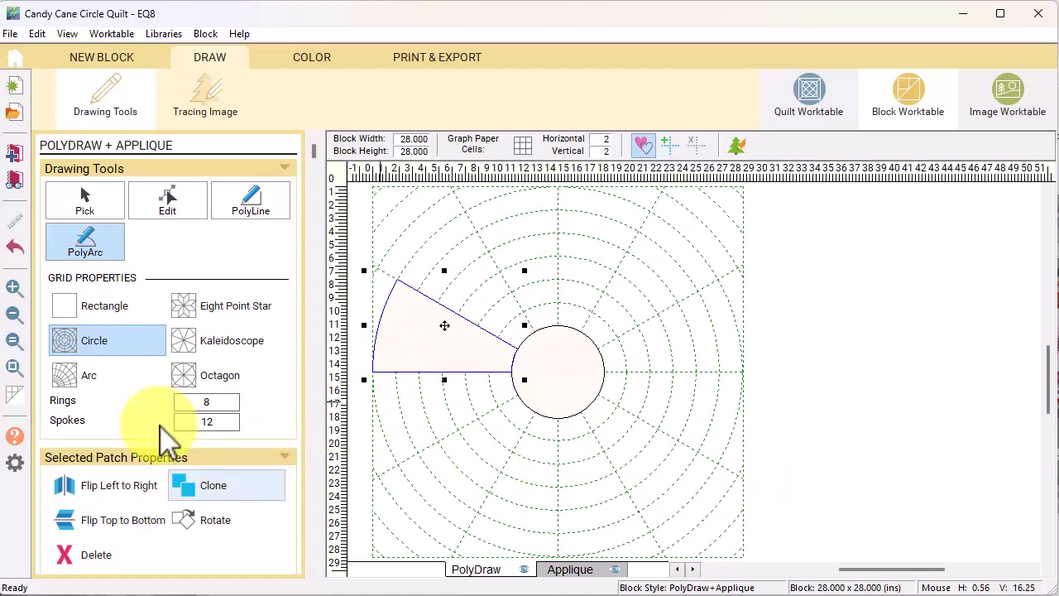
# Clone and rotate the wedge twice to build a three-wedge fan up the arc.
pyautogui.click(222, 488)
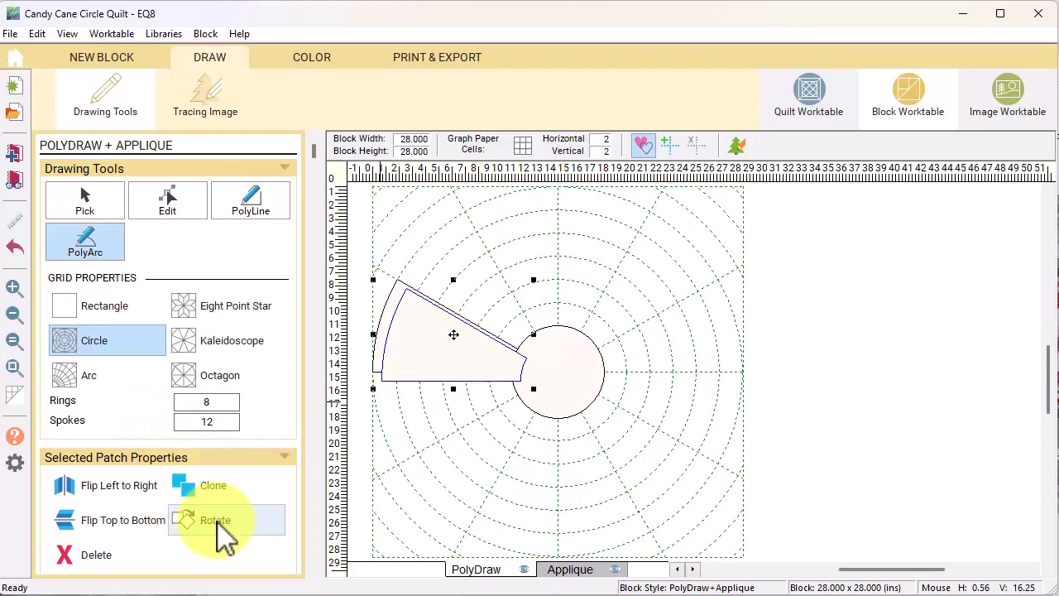
pyautogui.click(218, 521)
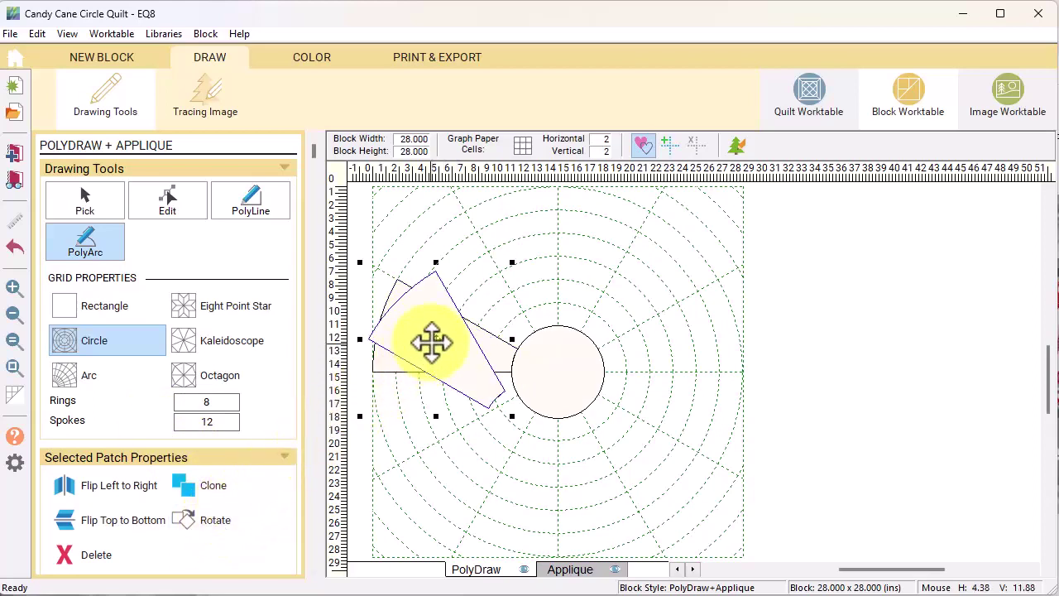
pyautogui.moveTo(425, 340)
pyautogui.mouseDown()
pyautogui.moveTo(457, 310)
pyautogui.moveTo(456, 276)
pyautogui.moveTo(466, 280)
pyautogui.mouseUp()
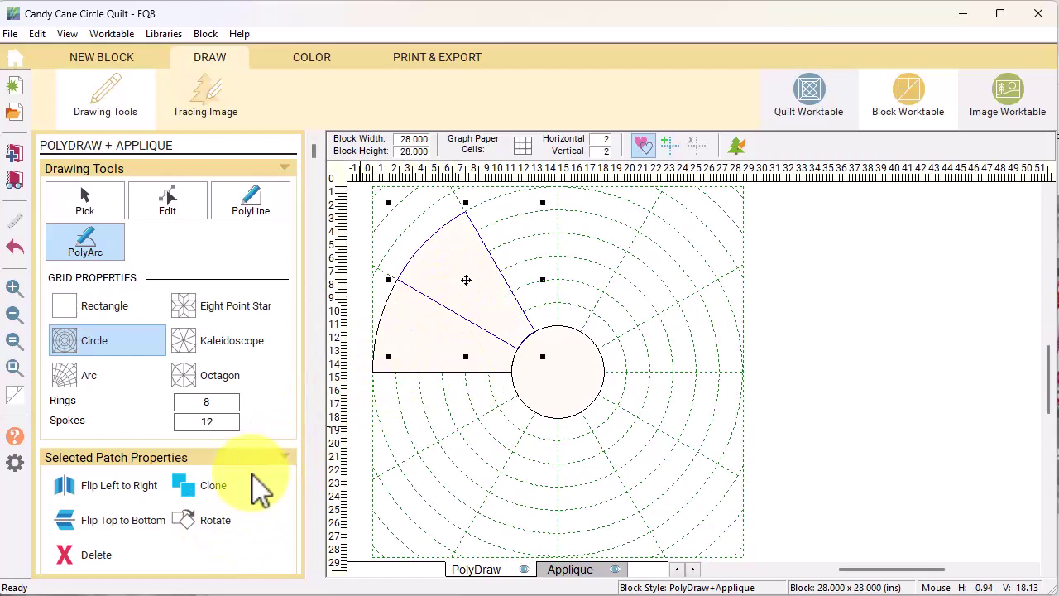
pyautogui.click(235, 490)
pyautogui.click(227, 523)
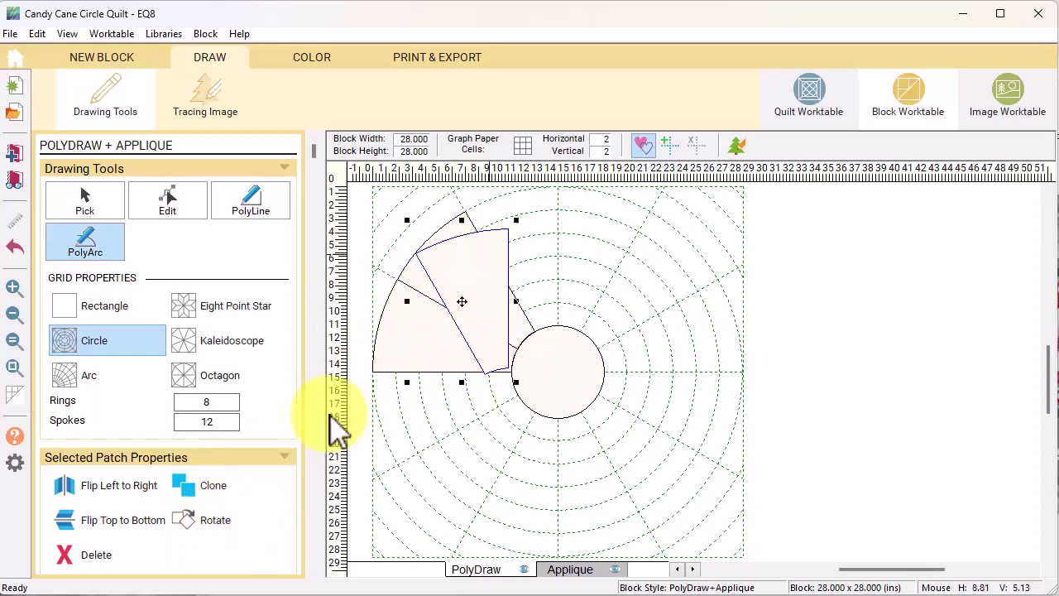
pyautogui.moveTo(457, 299); pyautogui.dragTo(514, 263)
# Select the three-wedge fan and place mirrored, flipped copies on the right and lower-right.
pyautogui.click(414, 382)
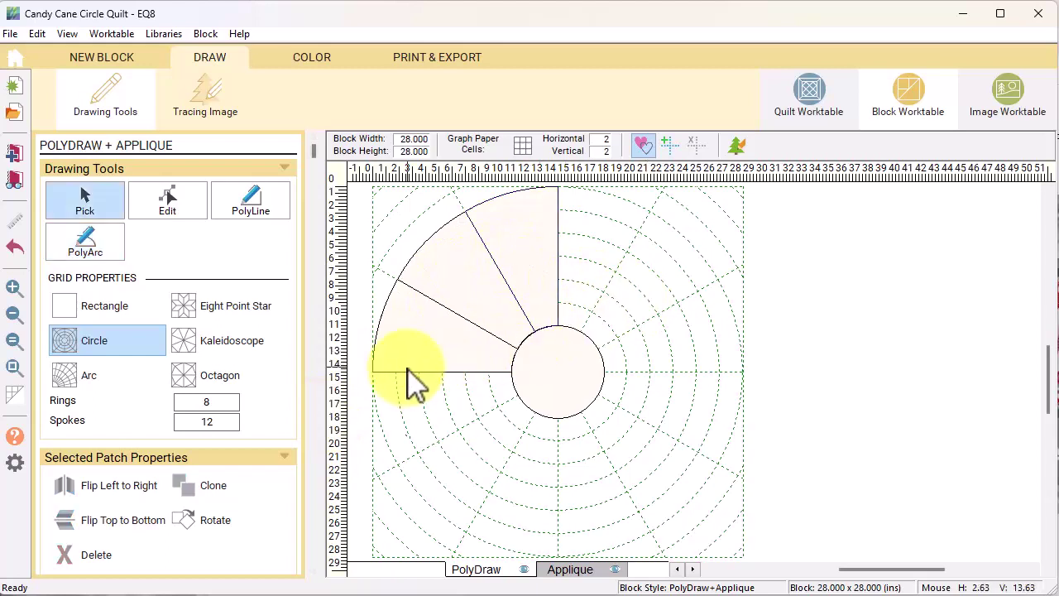
pyautogui.click(414, 381)
pyautogui.keyDown('shift'); pyautogui.click(451, 263); pyautogui.keyUp('shift')
pyautogui.keyDown('shift'); pyautogui.click(534, 246); pyautogui.keyUp('shift')
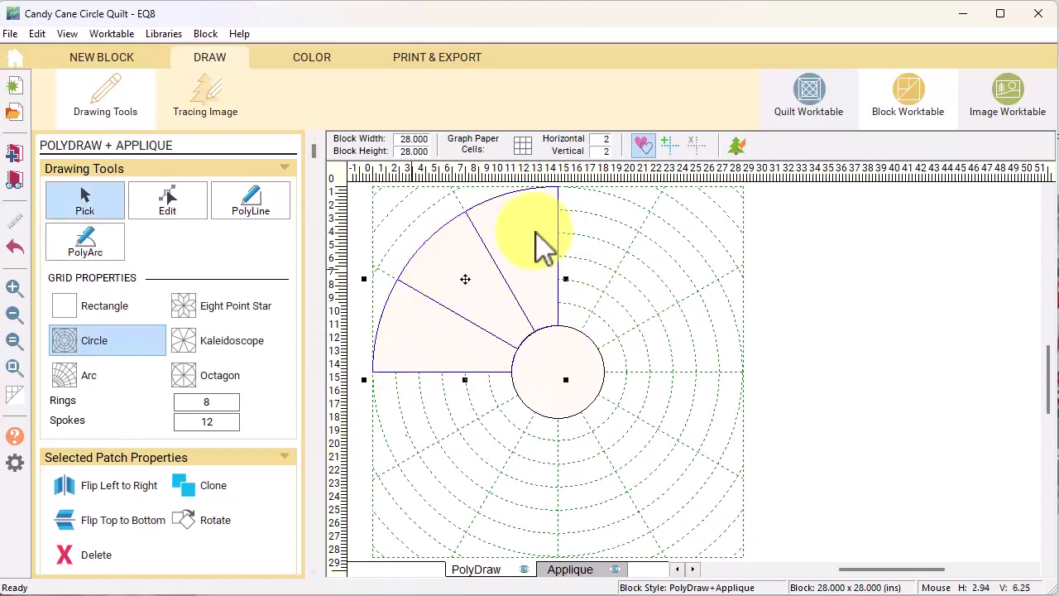
pyautogui.click(223, 485)
pyautogui.click(116, 488)
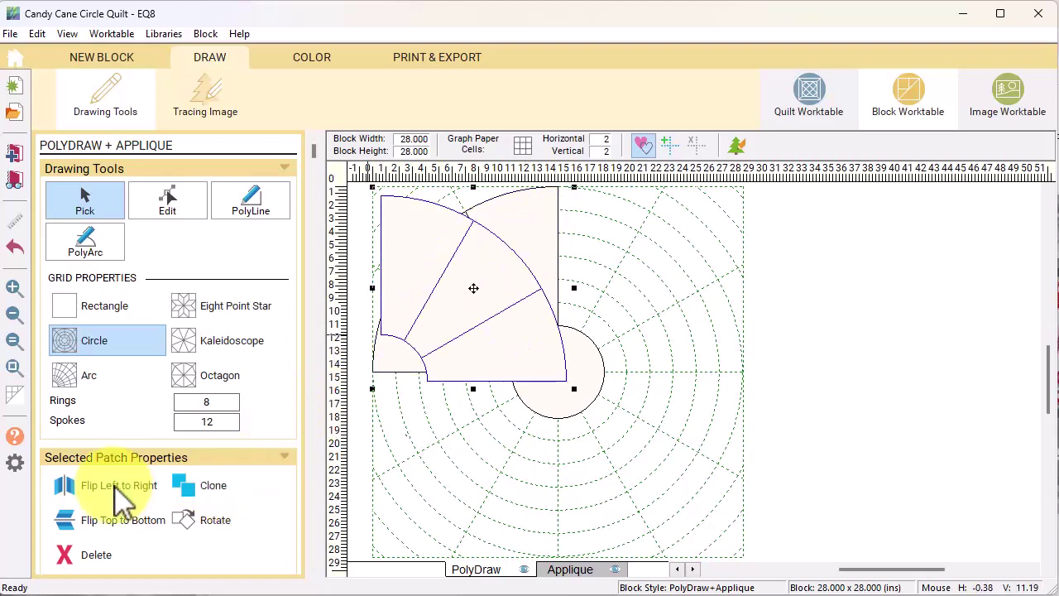
pyautogui.moveTo(472, 287); pyautogui.dragTo(651, 279)
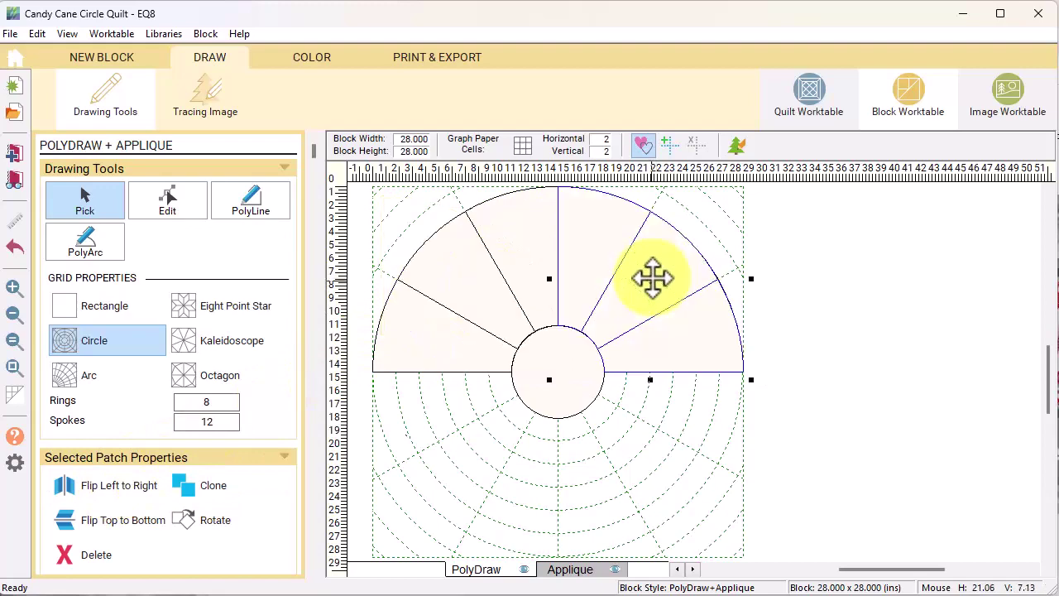
pyautogui.click(135, 522)
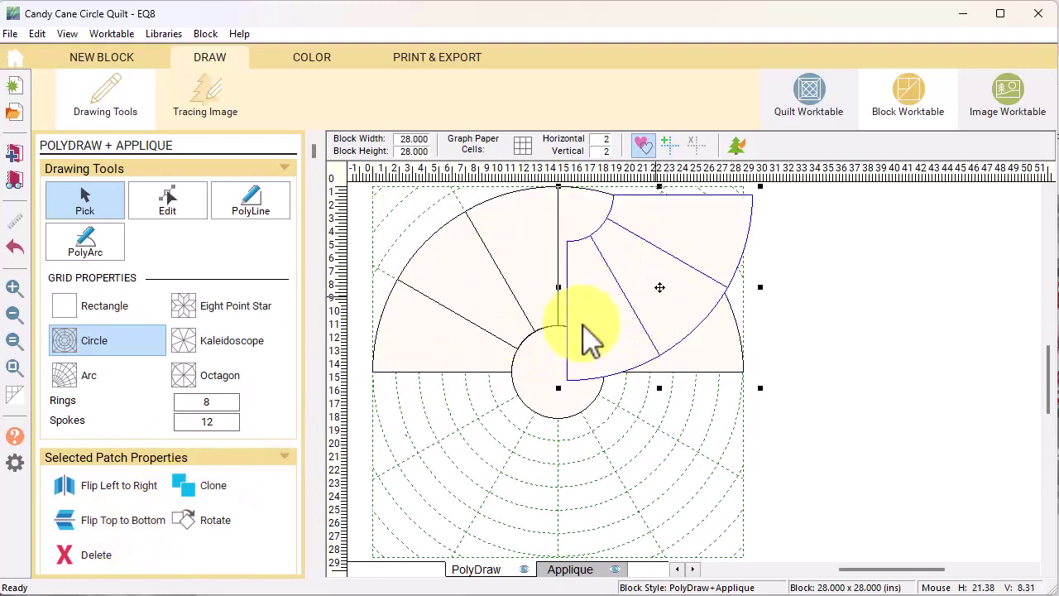
pyautogui.moveTo(659, 292)
pyautogui.mouseDown()
pyautogui.moveTo(660, 483)
pyautogui.moveTo(651, 466)
pyautogui.mouseUp()
# Place a left-to-right mirrored copy of the lower-right fan in the lower-left quarter.
pyautogui.click(225, 487)
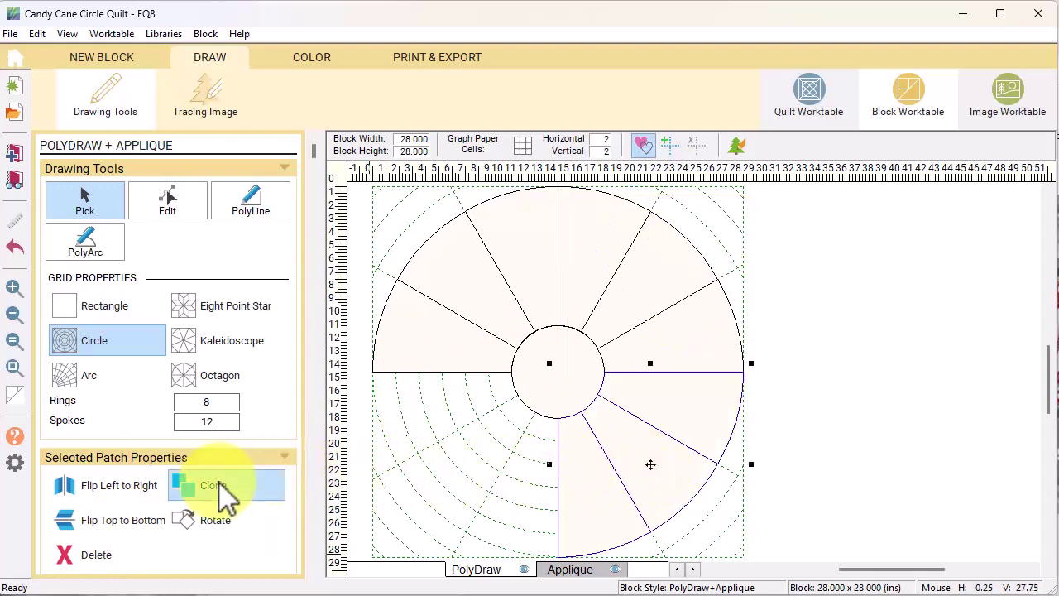
pyautogui.click(147, 490)
pyautogui.moveTo(658, 469)
pyautogui.mouseDown()
pyautogui.moveTo(506, 468)
pyautogui.moveTo(463, 457)
pyautogui.moveTo(473, 464)
pyautogui.mouseUp()
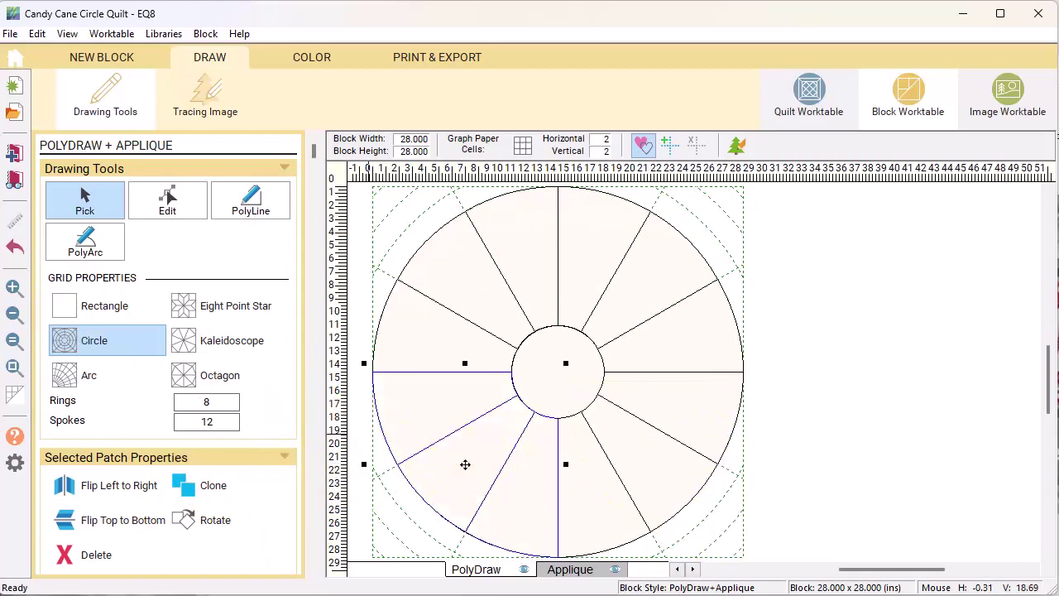
pyautogui.click(323, 63)
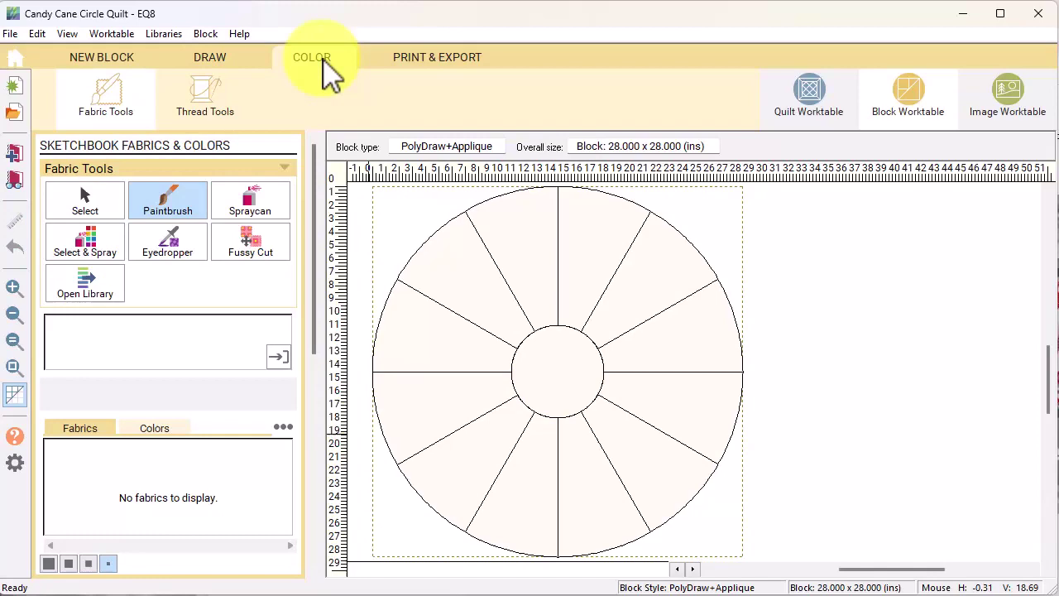
# Add the Andover-Noel fabrics from EQ Stash Online > 2022 Download 01 to the sketchbook.
pyautogui.click(153, 225)
pyautogui.click(90, 294)
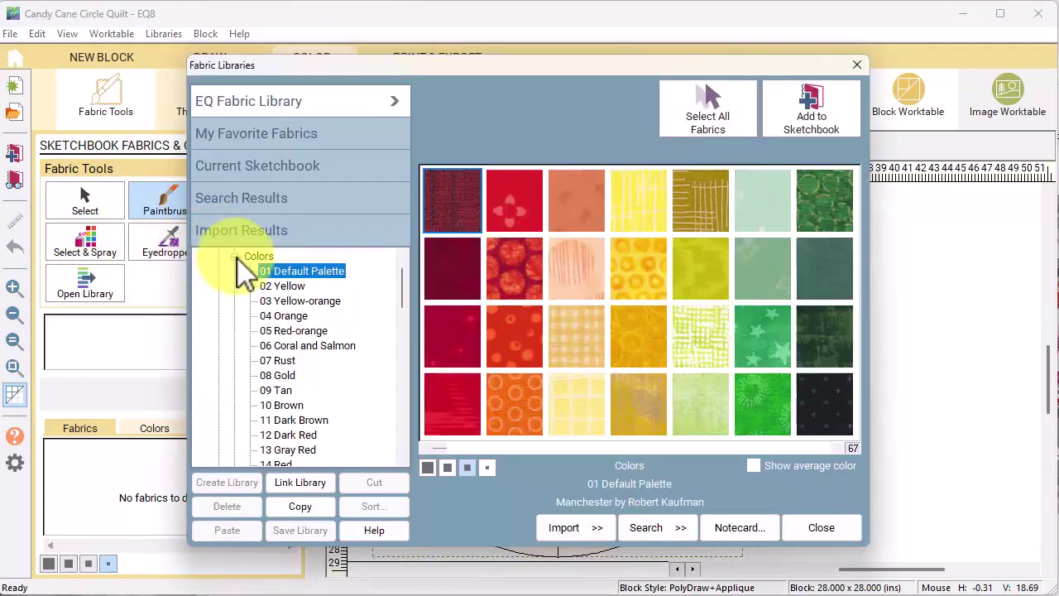
pyautogui.click(235, 257)
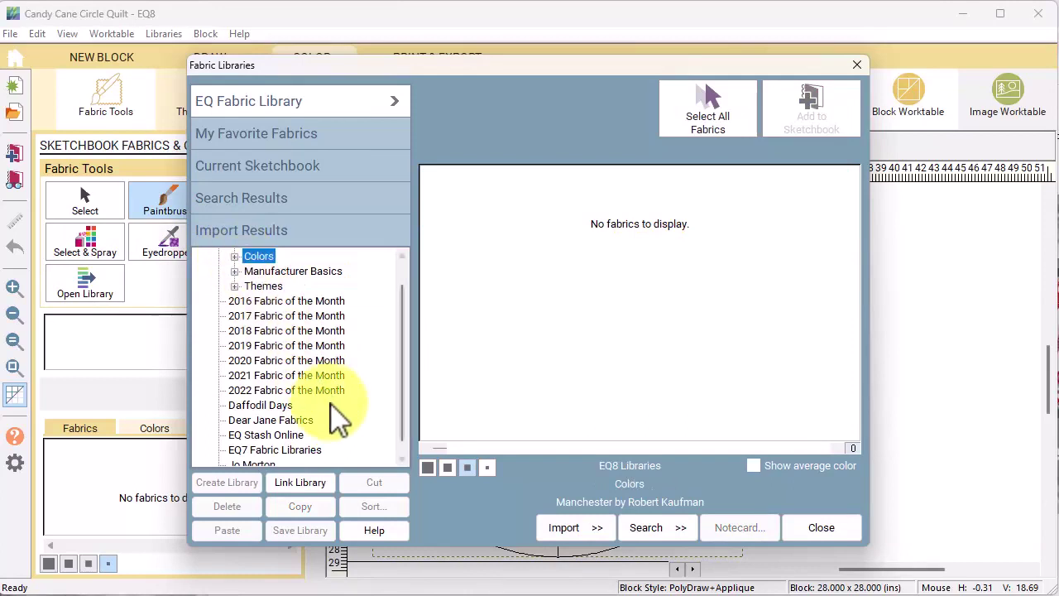
pyautogui.click(299, 436)
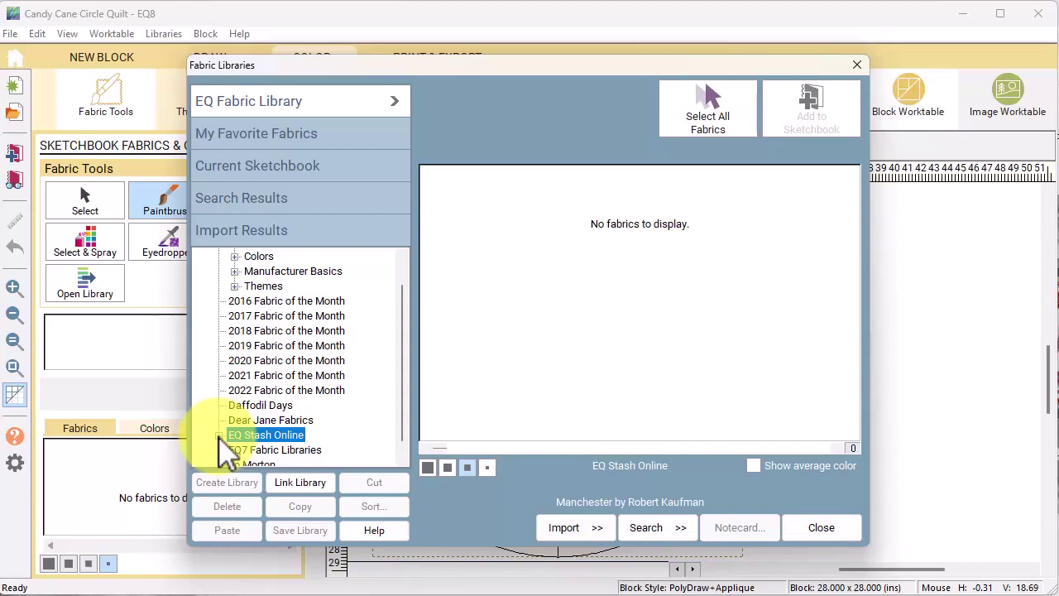
pyautogui.click(220, 436)
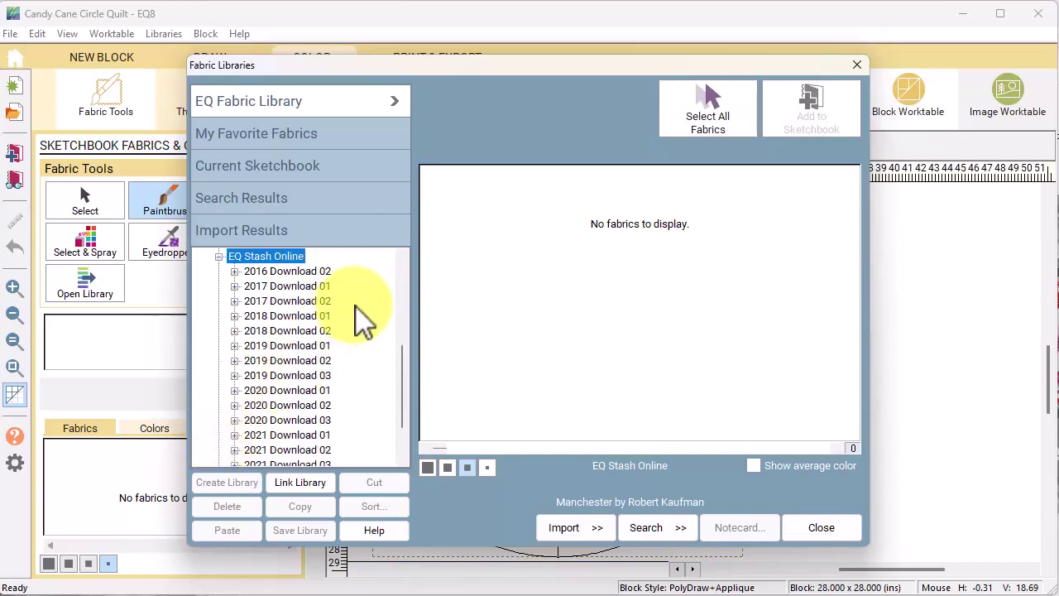
pyautogui.scroll(-2, 364, 321)
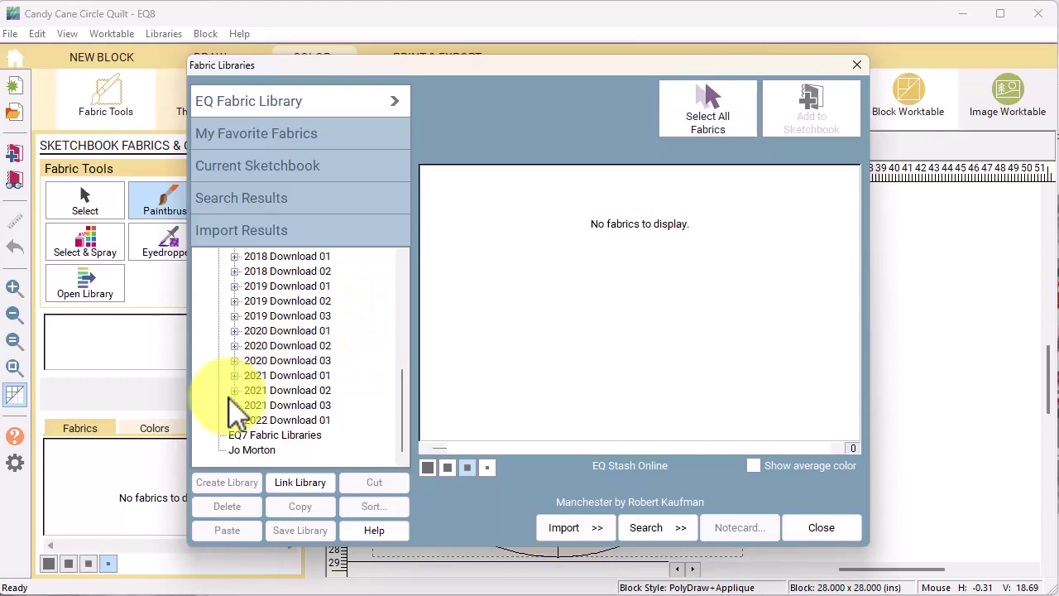
pyautogui.click(235, 420)
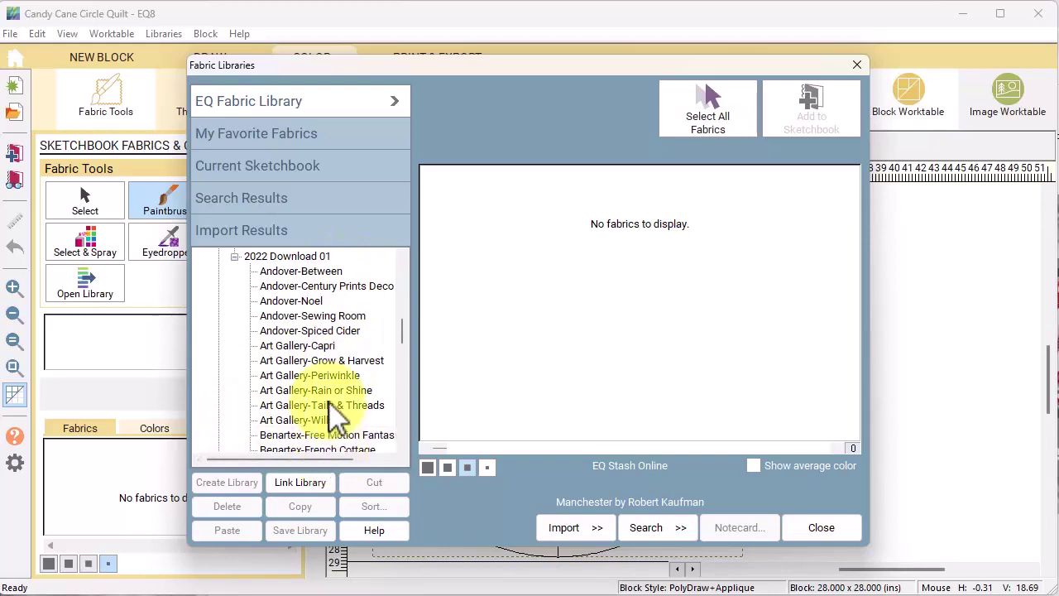
pyautogui.click(315, 302)
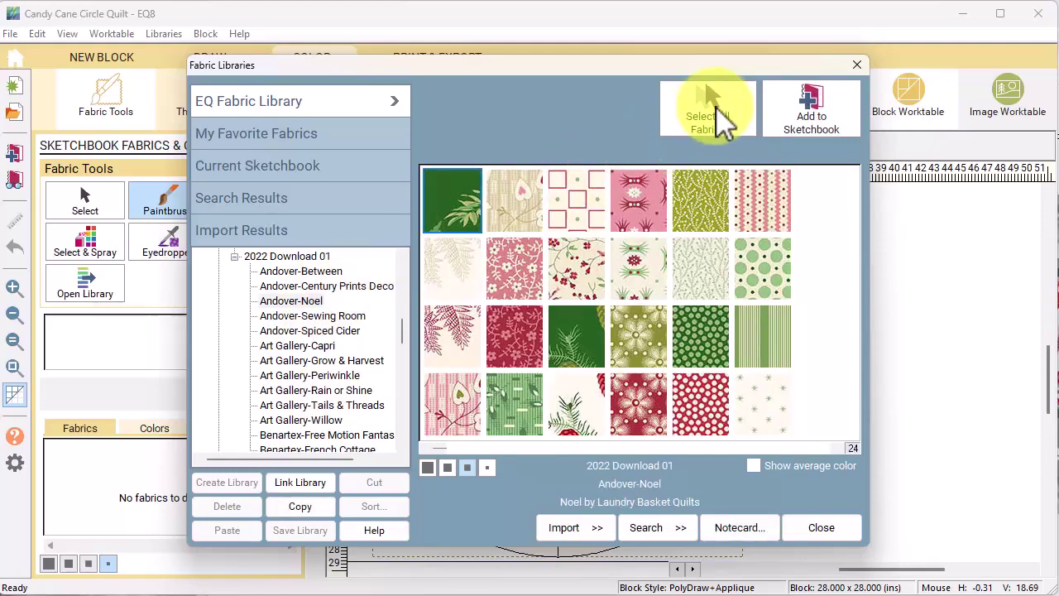
pyautogui.click(820, 103)
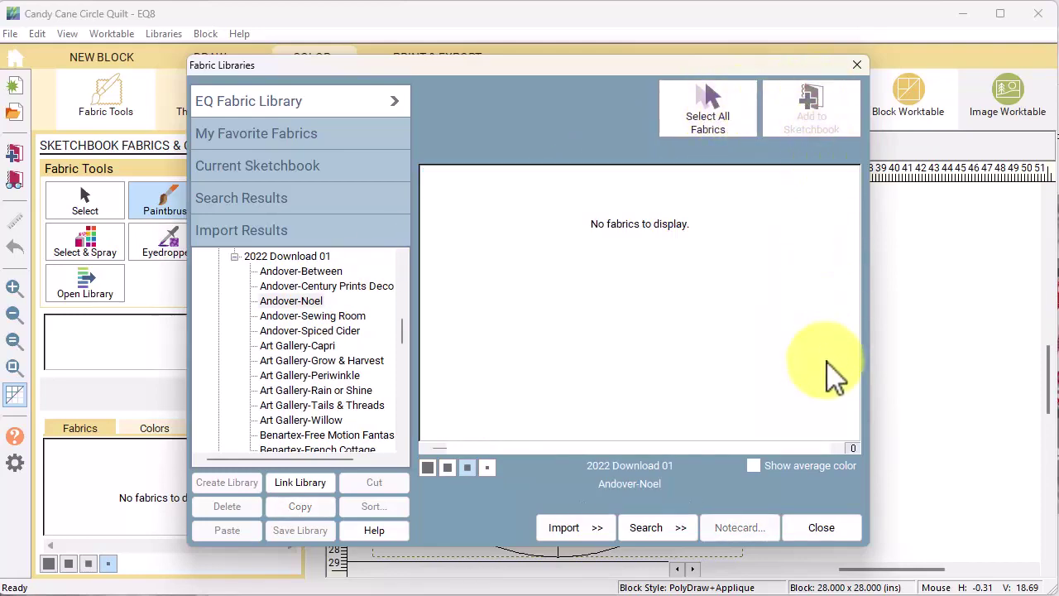
pyautogui.click(832, 529)
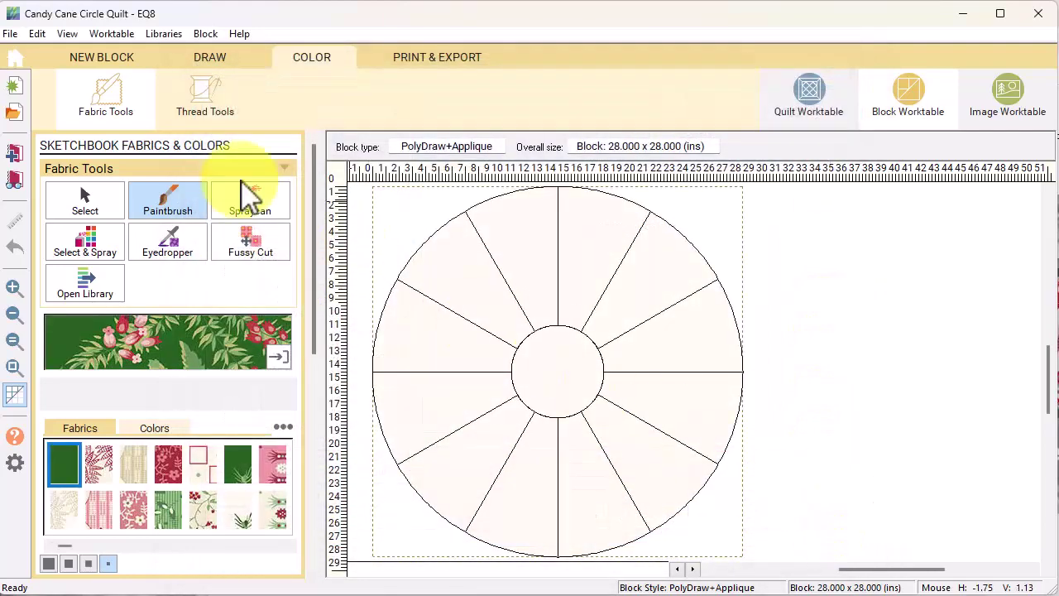
# Colour the wedges alternately green leaf and cream, with a green pinecone centre circle.
pyautogui.click(167, 509)
pyautogui.keyDown('alt'); pyautogui.click(422, 339); pyautogui.keyUp('alt')
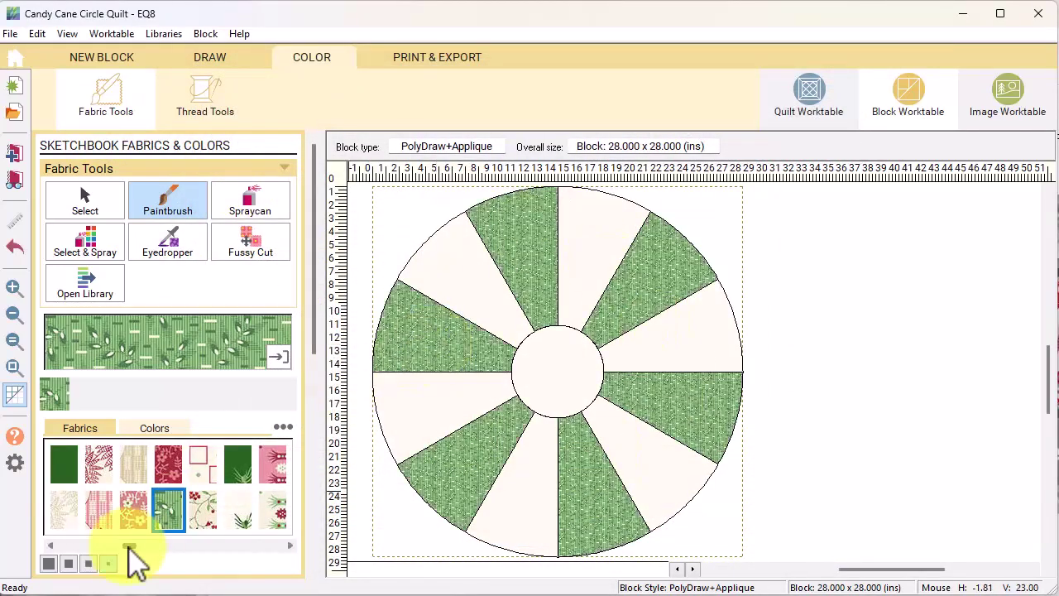
pyautogui.click(203, 509)
pyautogui.moveTo(129, 547); pyautogui.dragTo(157, 546)
pyautogui.keyDown('alt'); pyautogui.click(538, 473); pyautogui.keyUp('alt')
pyautogui.click(98, 464)
pyautogui.click(558, 373)
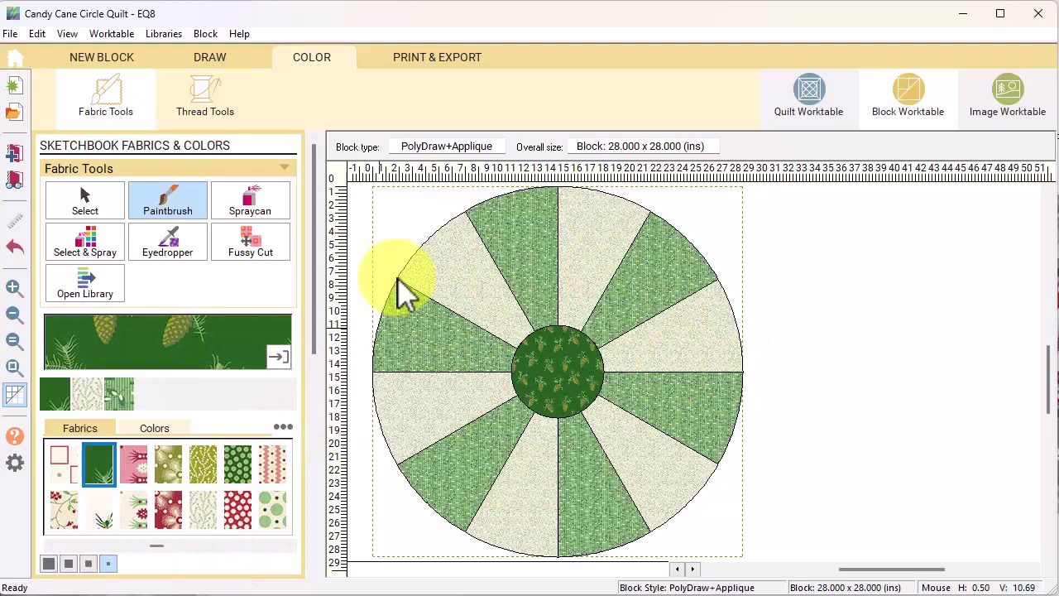
pyautogui.click(116, 59)
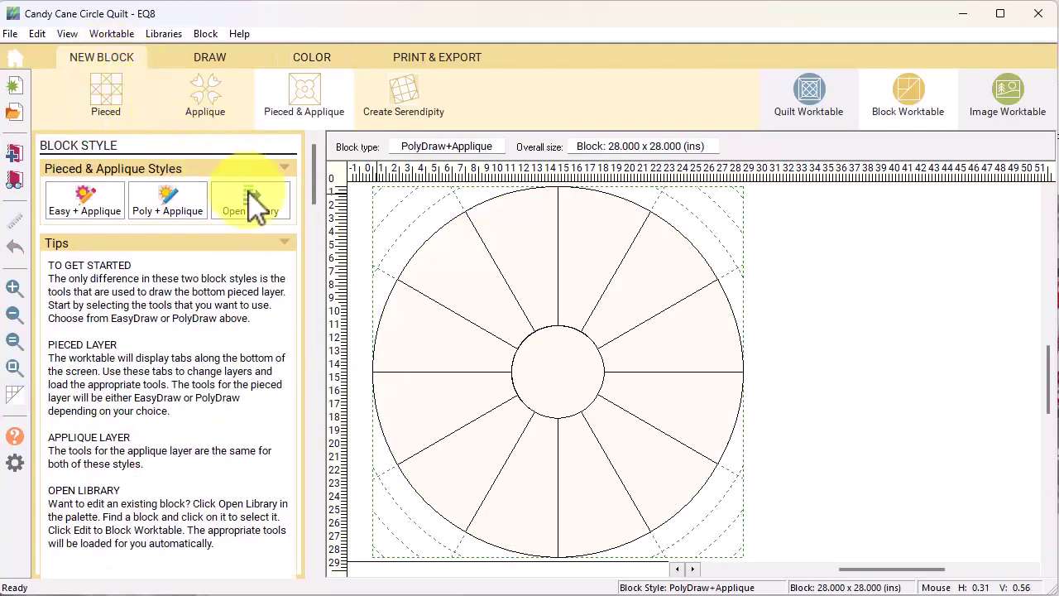
# Search the block library notecards for 'candy cane'.
pyautogui.click(258, 205)
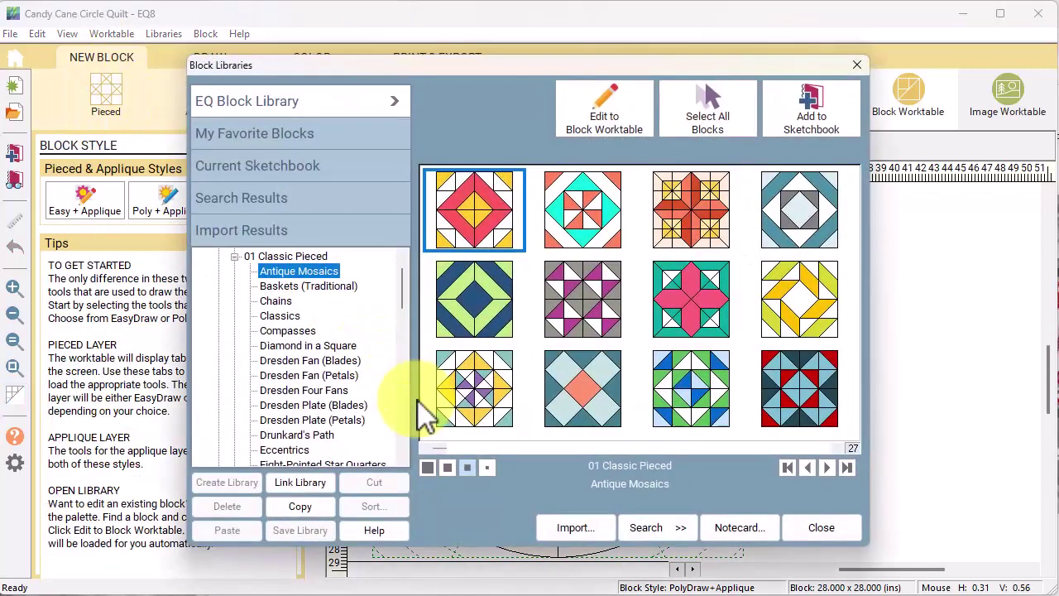
pyautogui.click(665, 538)
pyautogui.click(769, 543)
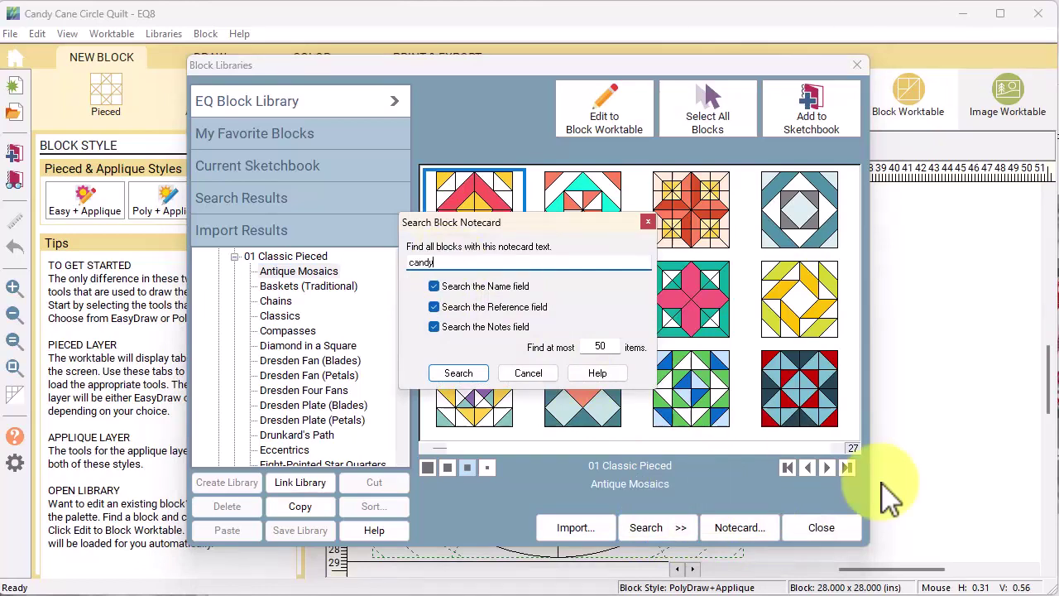
pyautogui.write('candy cane')
pyautogui.click(459, 373)
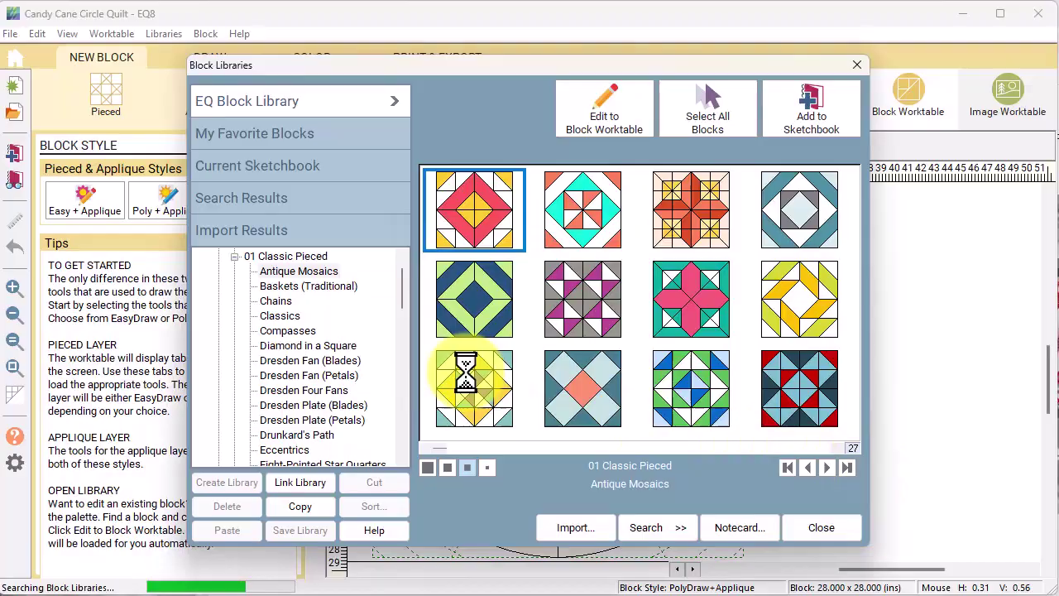
pyautogui.click(601, 348)
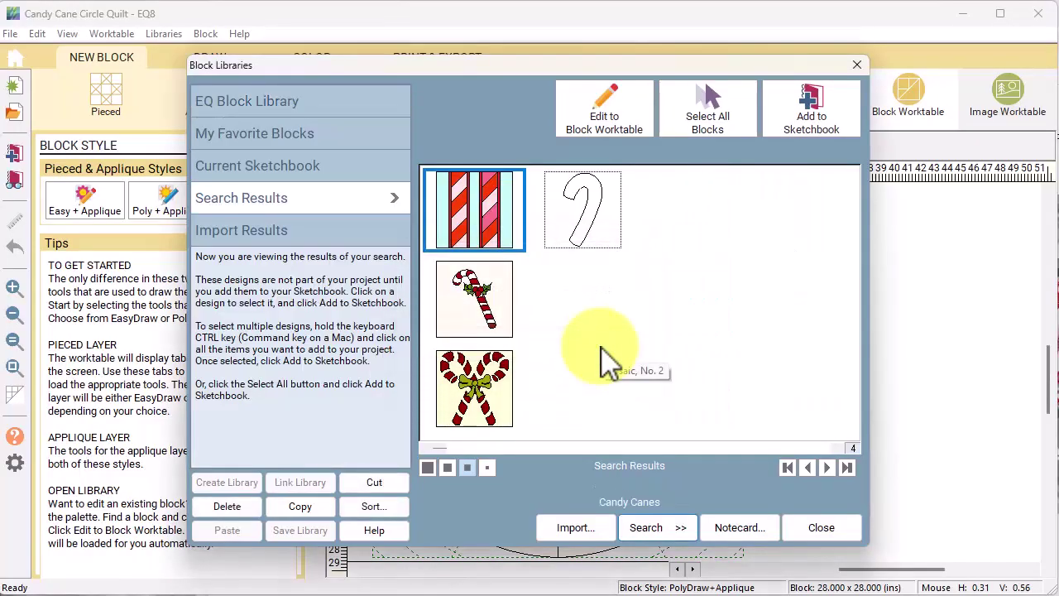
# Load the single Candy Cane block onto the block worktable for editing.
pyautogui.click(495, 329)
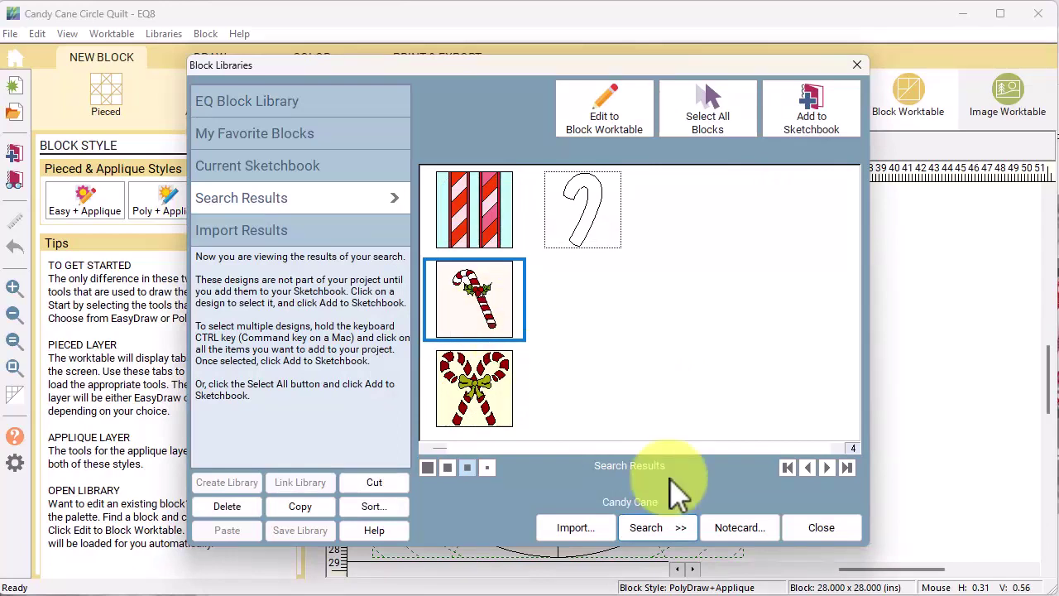
pyautogui.click(736, 527)
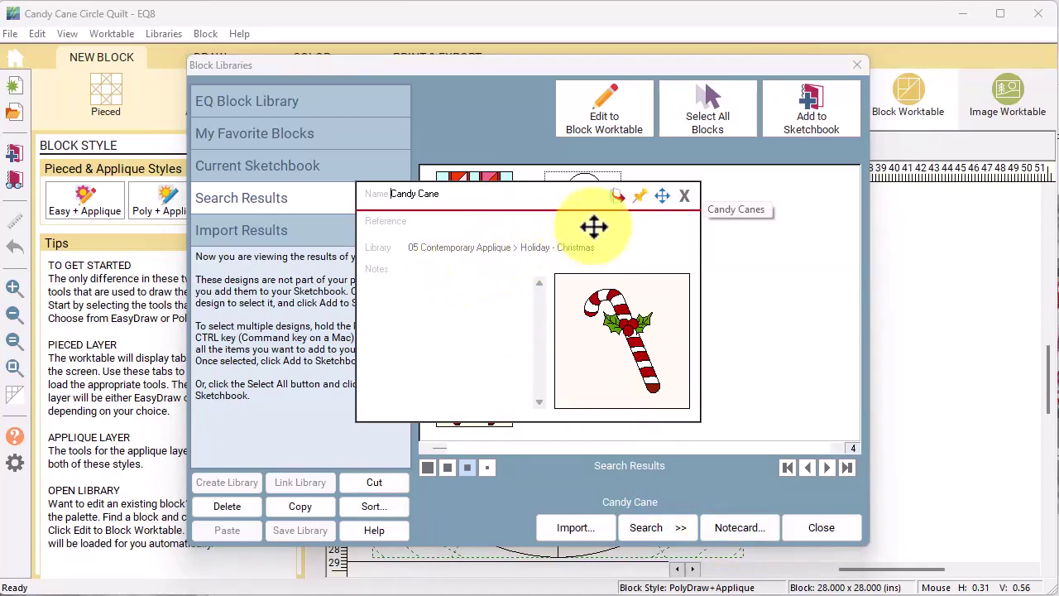
pyautogui.click(685, 196)
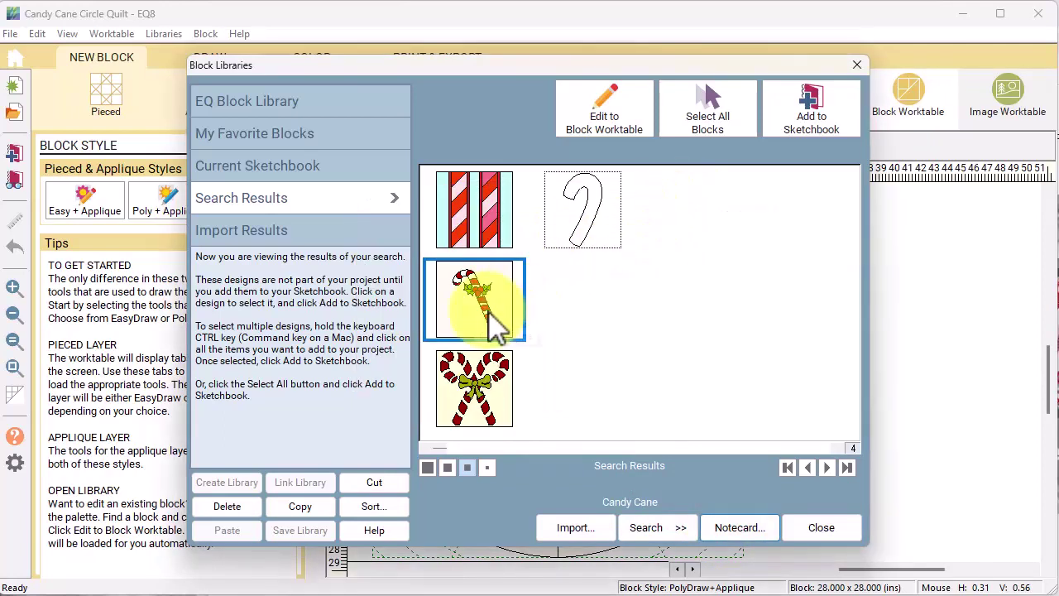
pyautogui.click(609, 104)
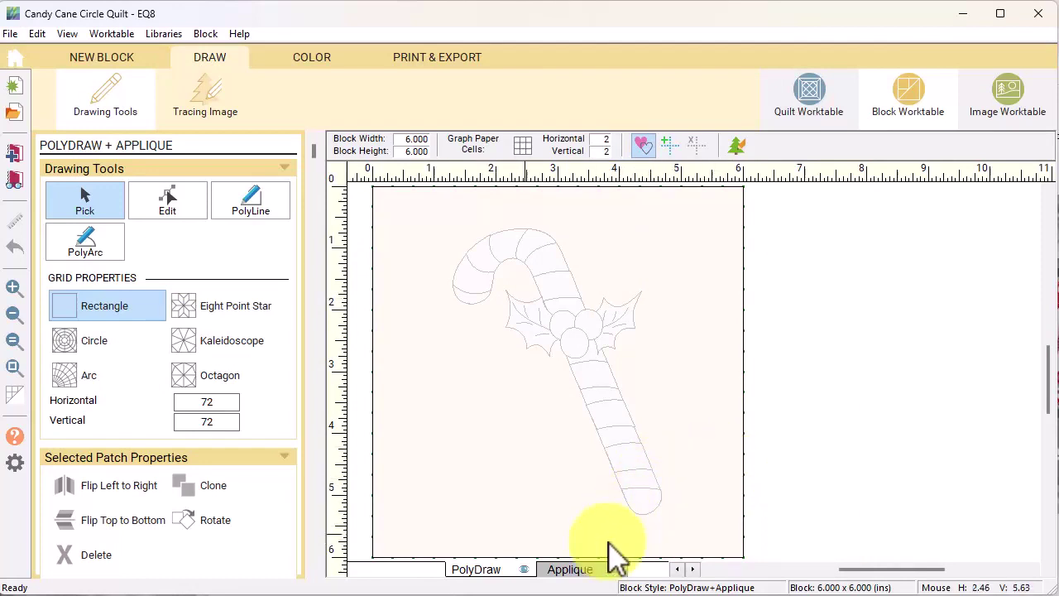
# Select and copy every candy cane patch on the Applique layer.
pyautogui.click(579, 569)
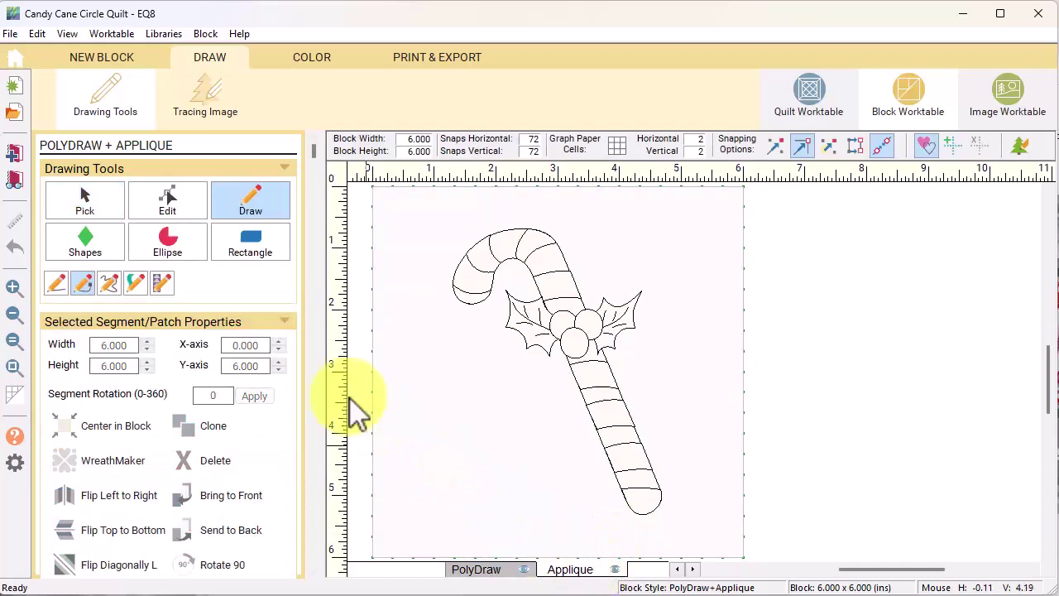
pyautogui.click(78, 197)
pyautogui.moveTo(409, 212); pyautogui.dragTo(699, 546)
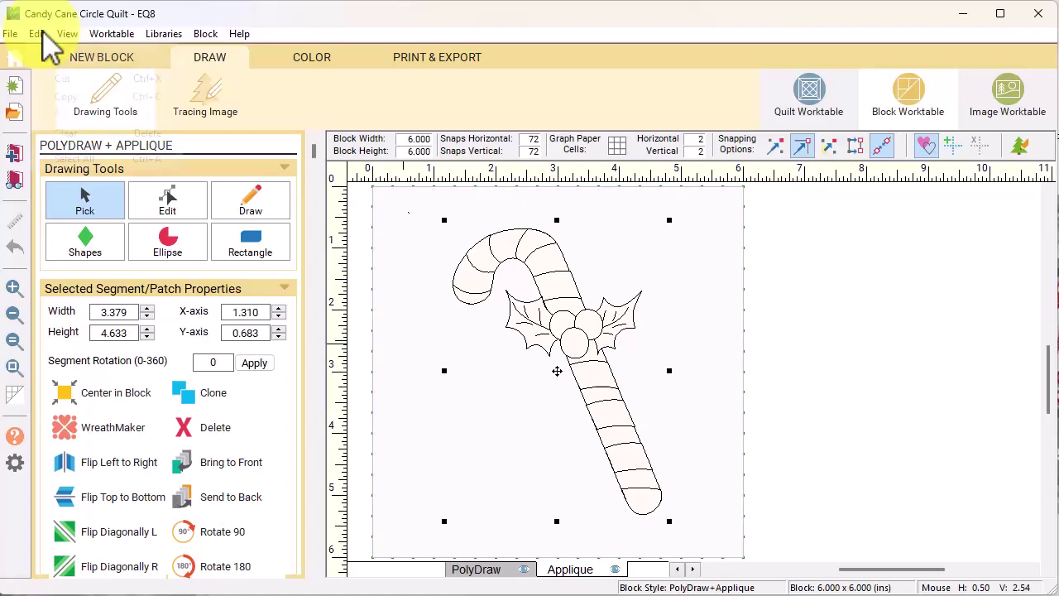
pyautogui.click(36, 33)
pyautogui.click(75, 97)
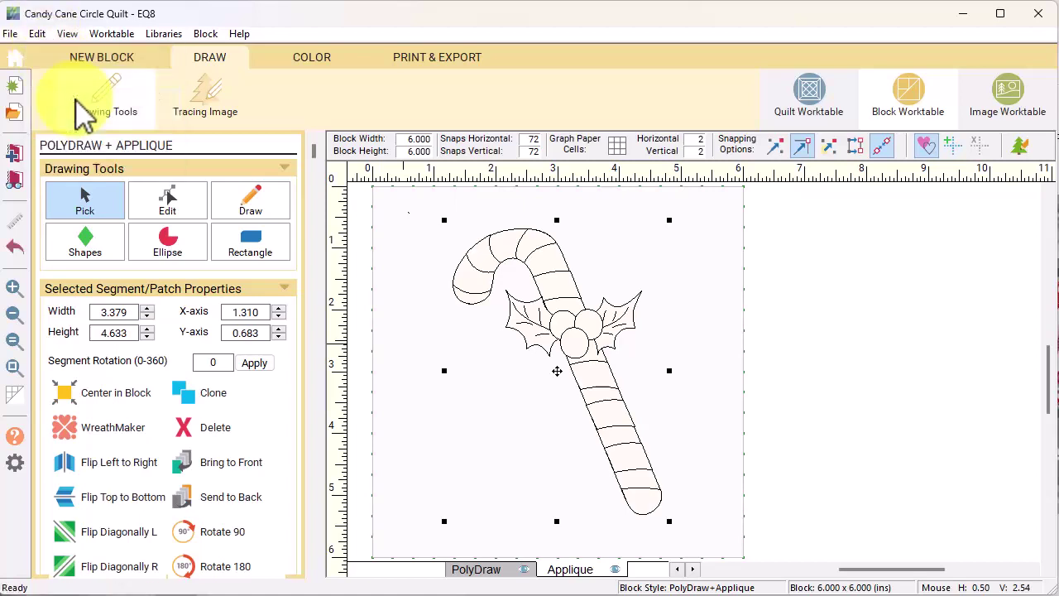
# Reopen the coloured 28-in circle block from the Project Sketchbook for editing.
pyautogui.click(14, 180)
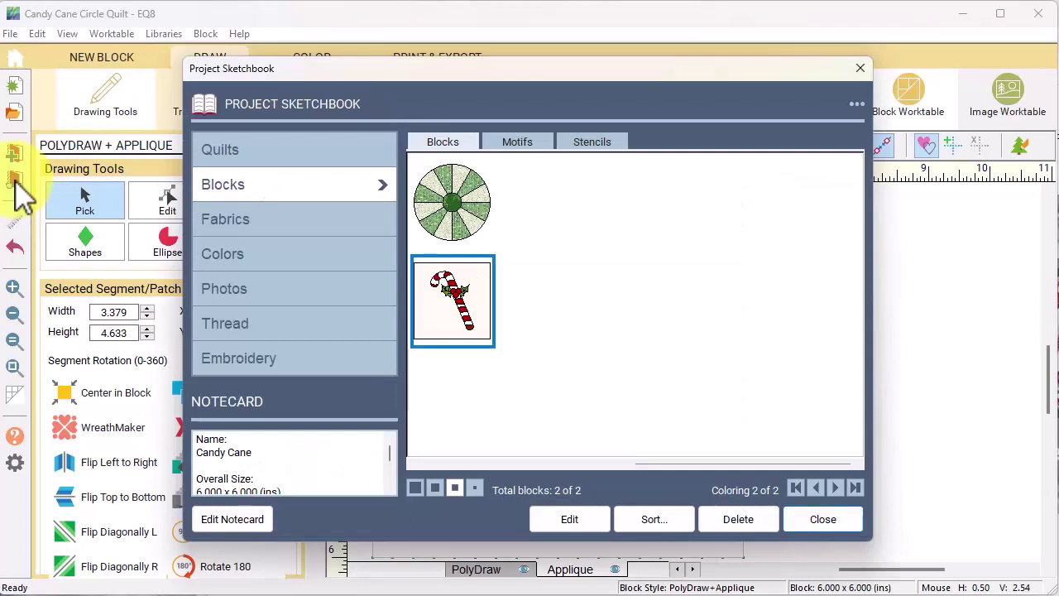
pyautogui.click(475, 219)
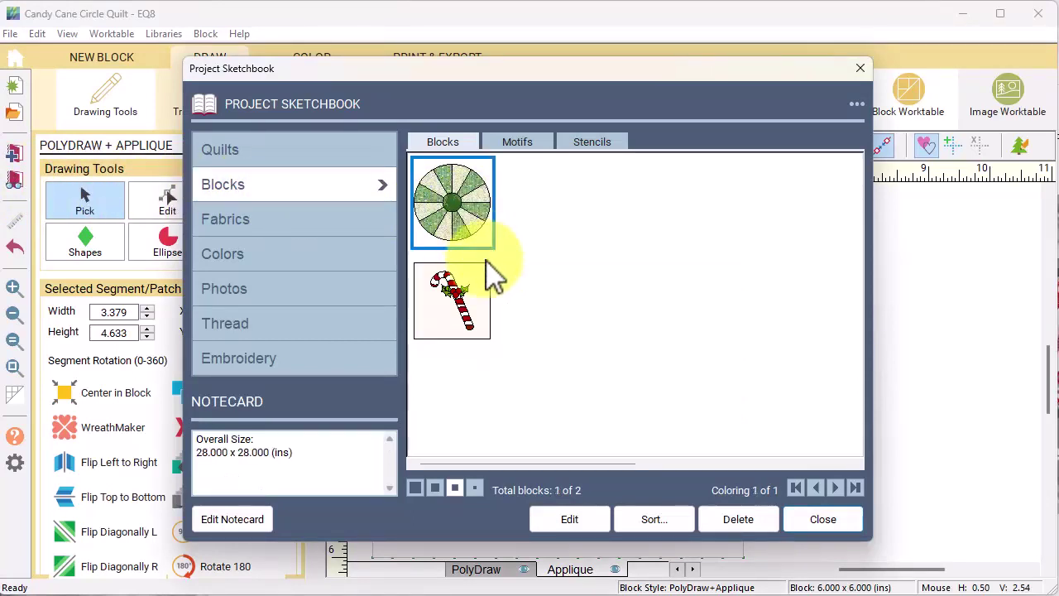
pyautogui.click(570, 519)
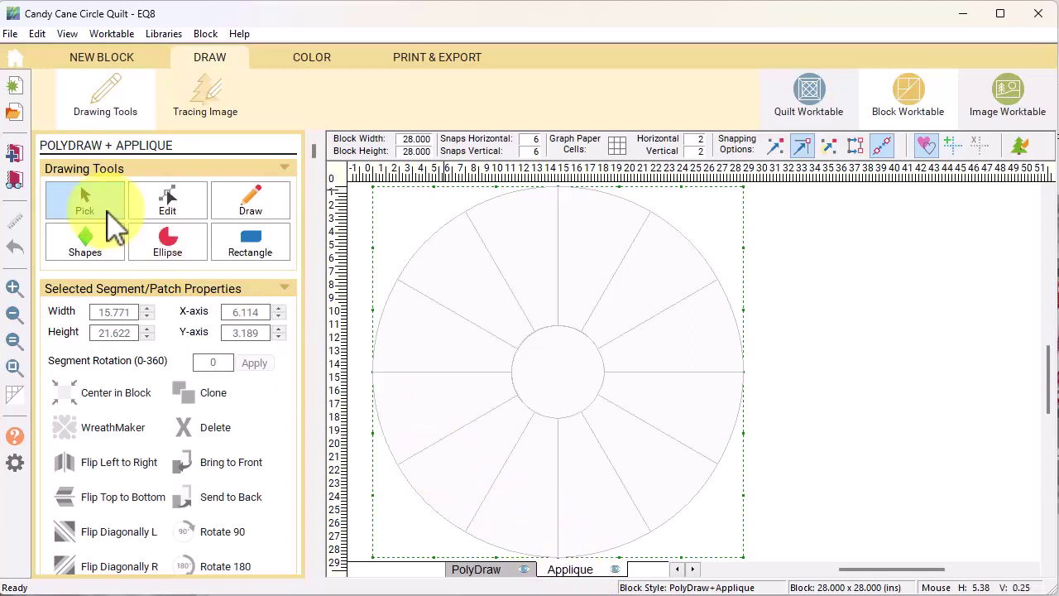
# Paste the candy cane onto the circle block and rotate it upright at 13.007 x 24.094 in.
pyautogui.click(38, 34)
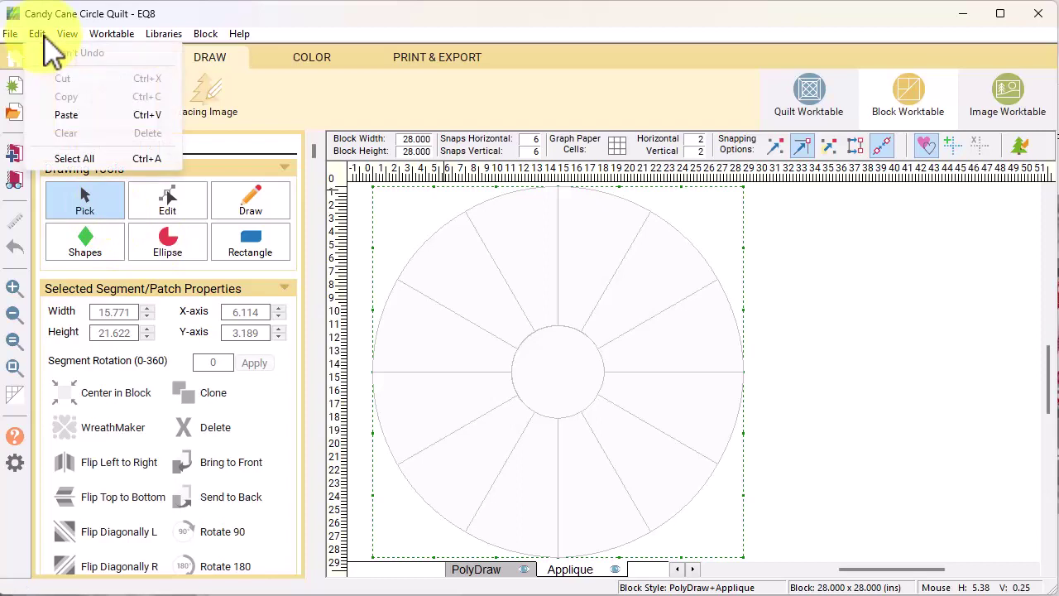
pyautogui.click(70, 112)
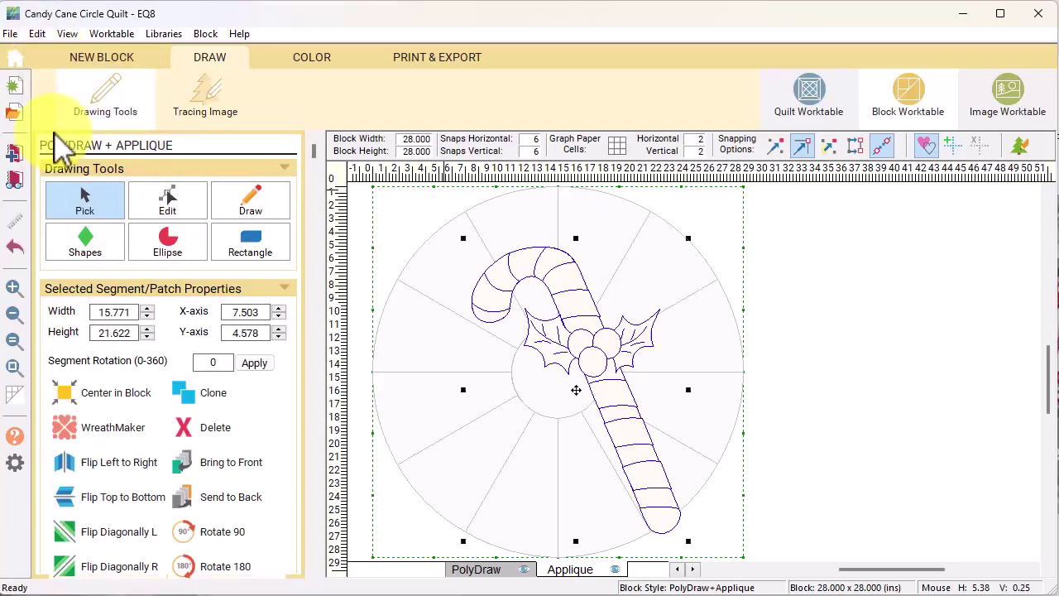
pyautogui.click(17, 154)
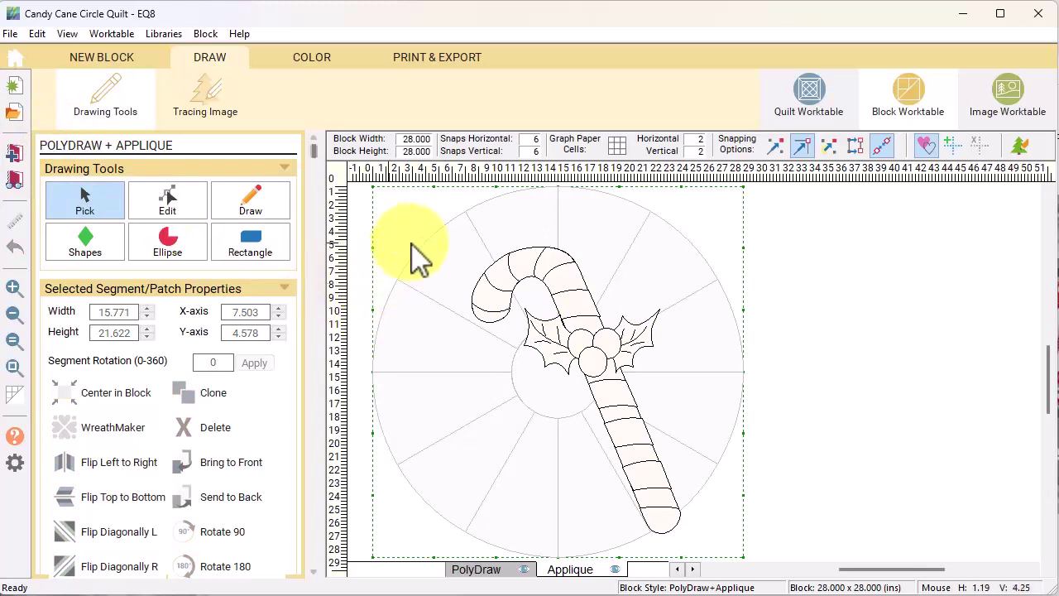
pyautogui.moveTo(418, 226); pyautogui.dragTo(739, 548)
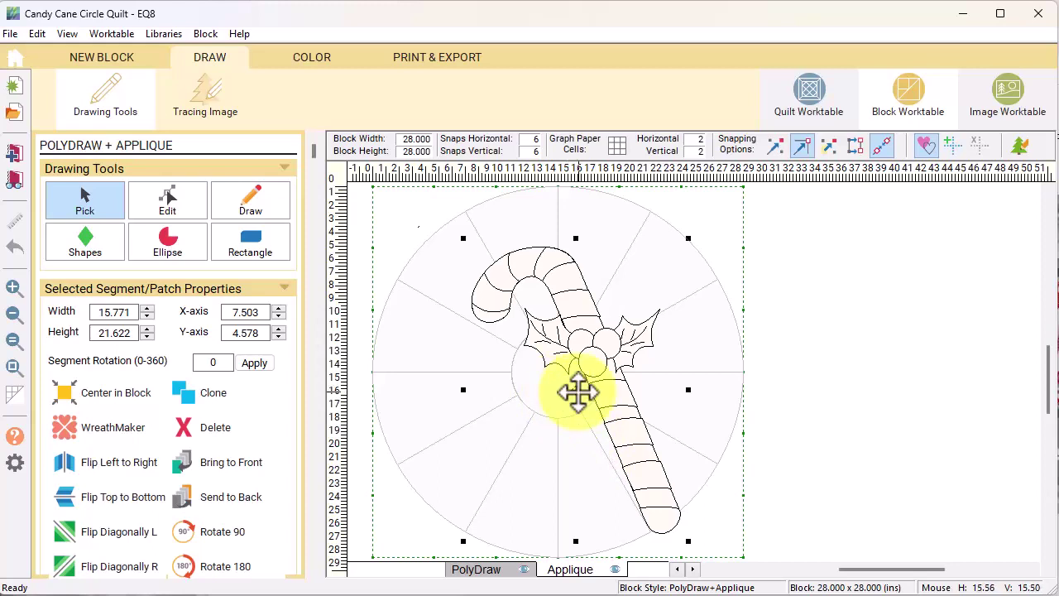
pyautogui.click(577, 392)
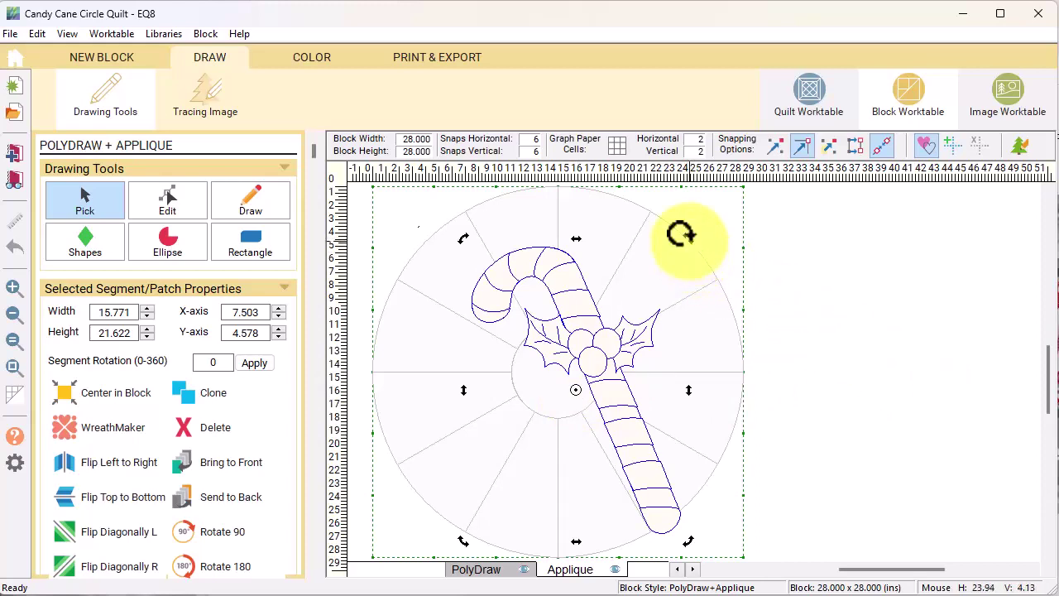
pyautogui.moveTo(681, 236); pyautogui.dragTo(724, 303)
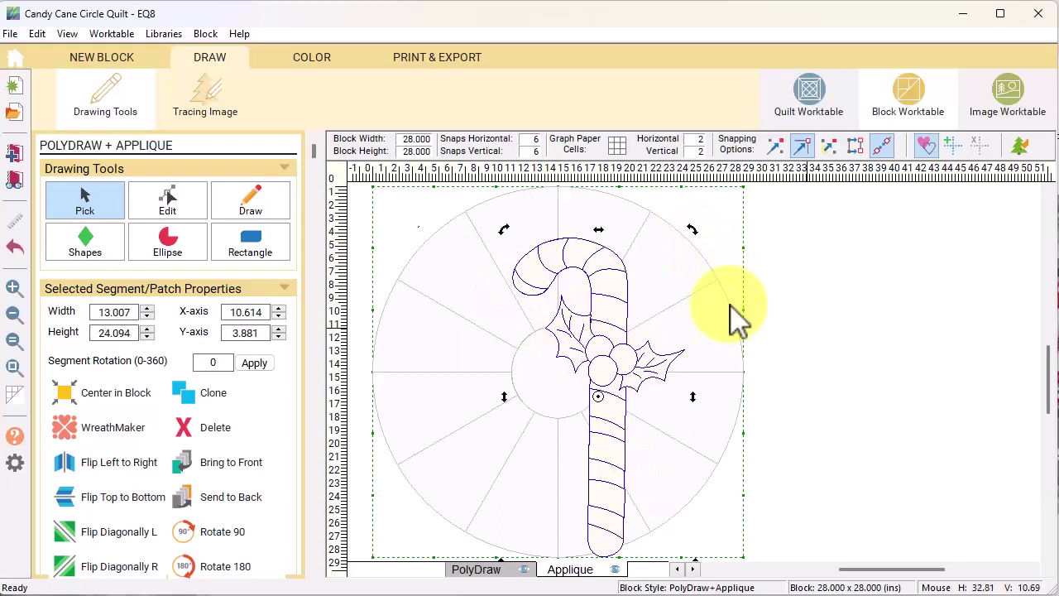
# Make a six-cane wreath at 100% cluster spacing and 51% size, rotated between the spokes.
pyautogui.click(72, 437)
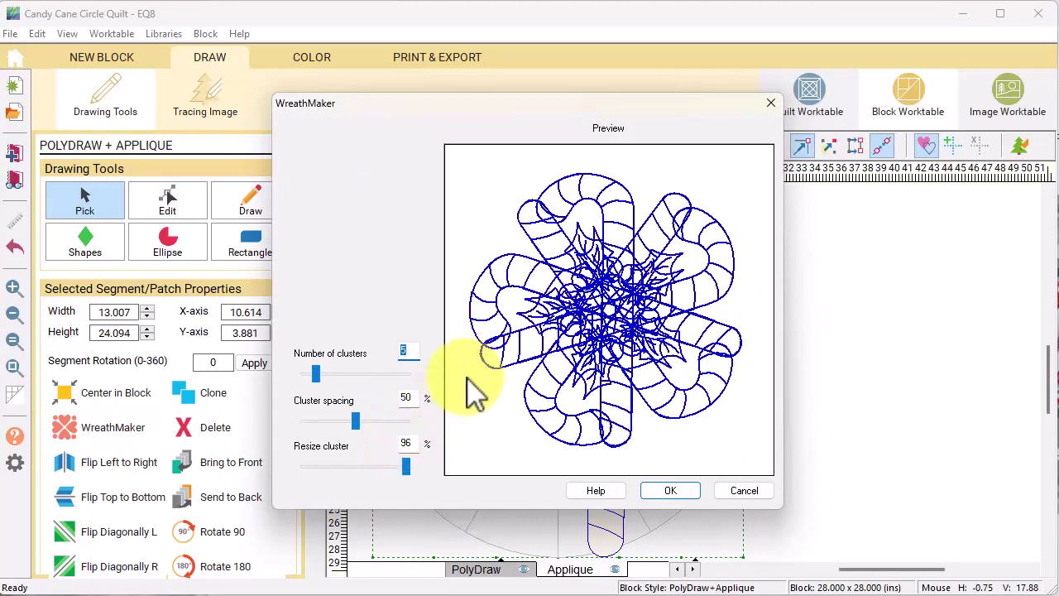
pyautogui.moveTo(357, 421); pyautogui.dragTo(432, 425)
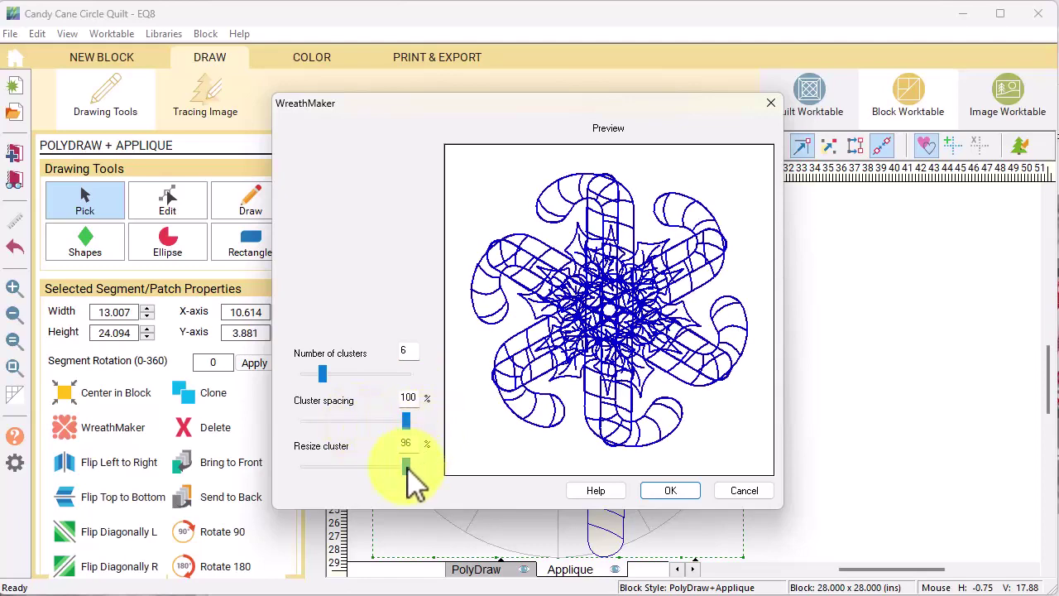
pyautogui.moveTo(406, 468); pyautogui.dragTo(354, 478)
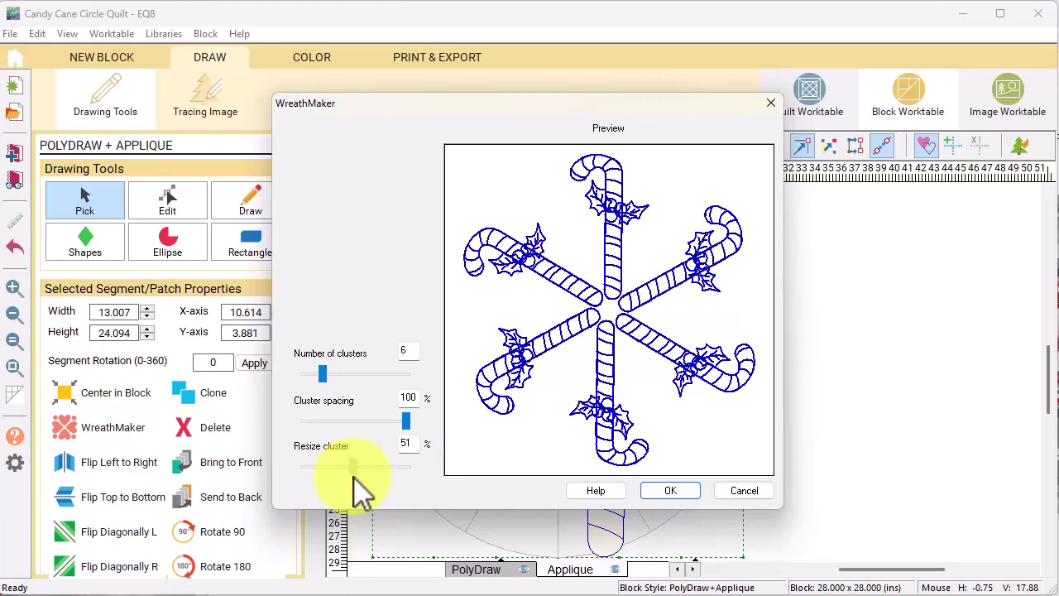
pyautogui.moveTo(354, 478); pyautogui.dragTo(355, 478)
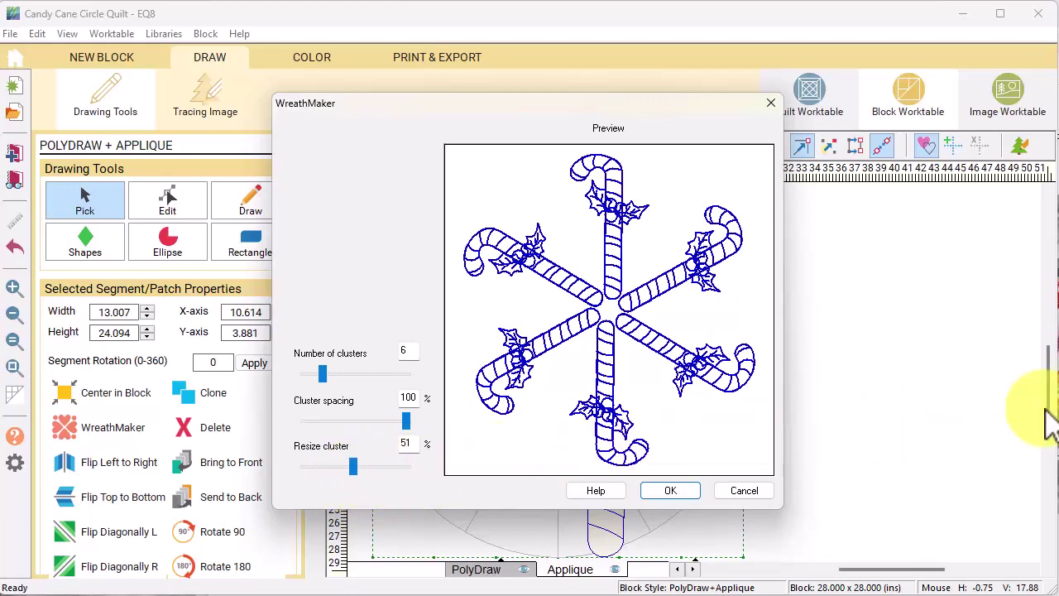
pyautogui.click(670, 491)
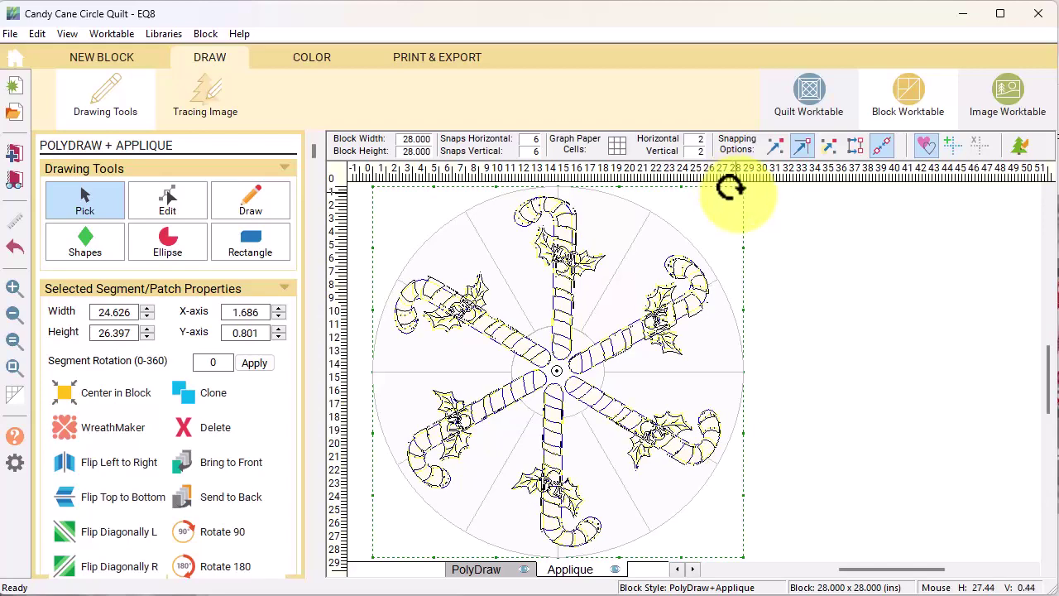
pyautogui.moveTo(722, 183); pyautogui.dragTo(765, 237)
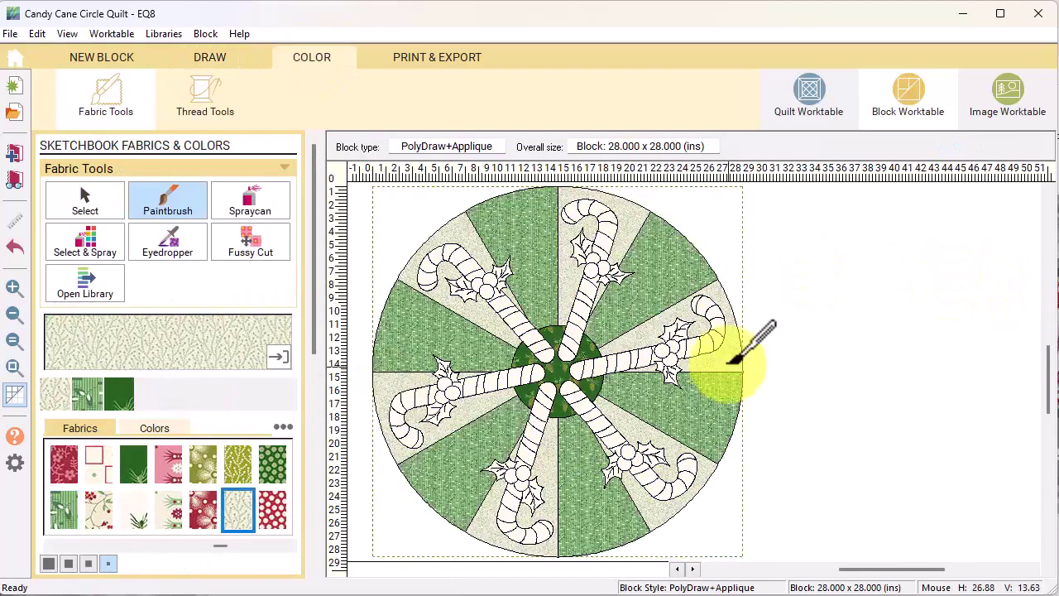
# Colour the candy canes red and cream with pink holly berries.
pyautogui.click(284, 508)
pyautogui.click(456, 243)
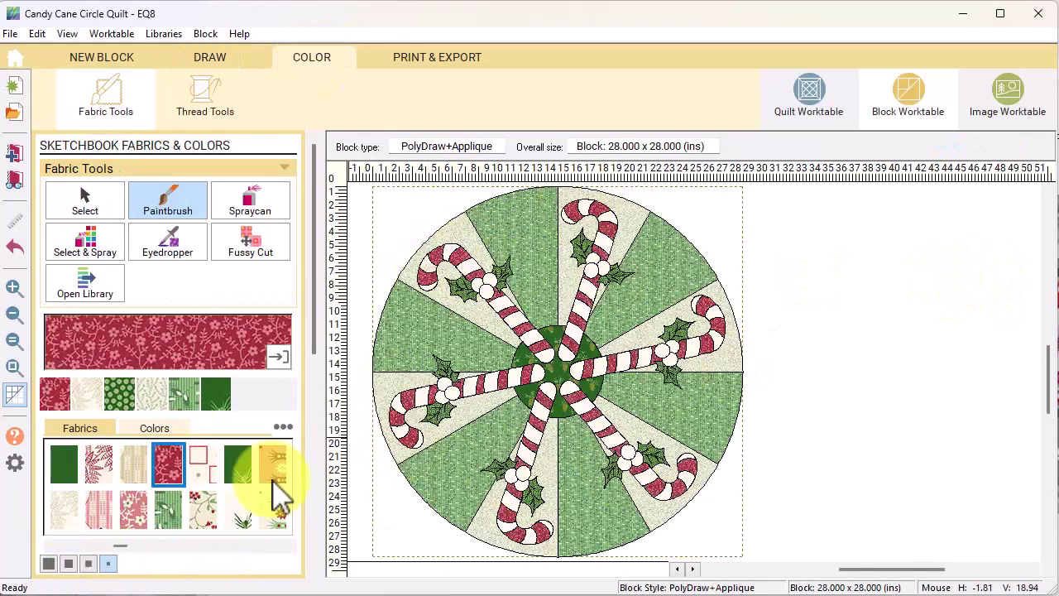
pyautogui.click(99, 509)
pyautogui.click(662, 351)
pyautogui.click(634, 451)
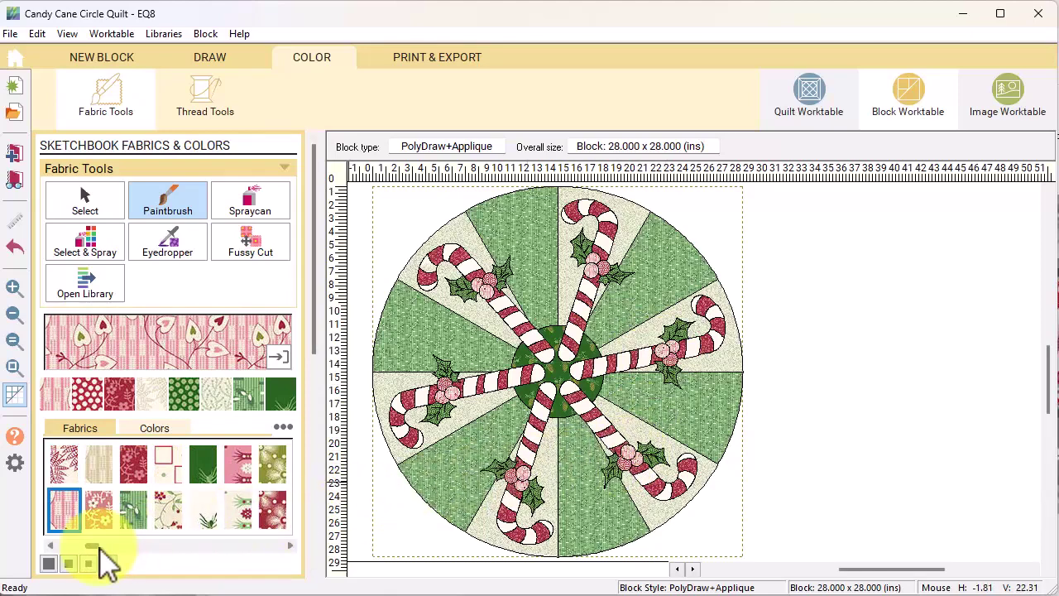
pyautogui.moveTo(92, 546); pyautogui.dragTo(48, 555)
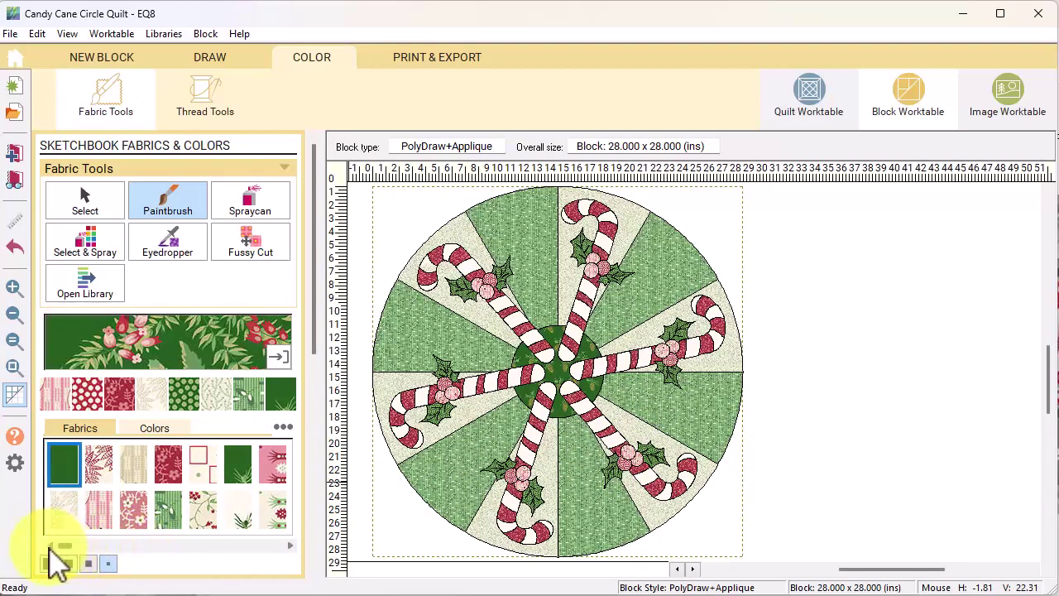
pyautogui.click(60, 515)
pyautogui.click(246, 202)
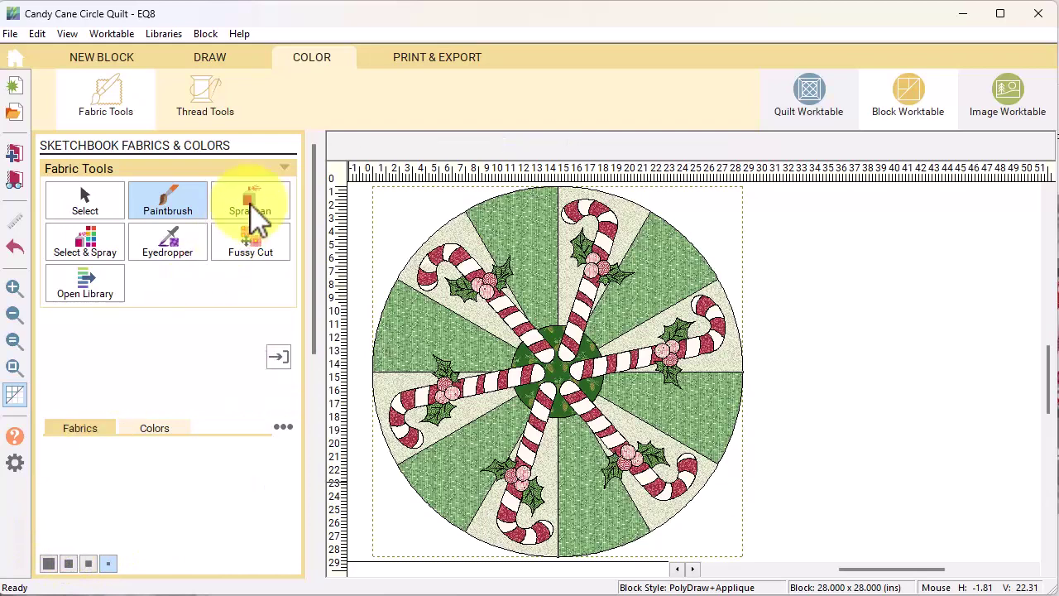
pyautogui.click(471, 264)
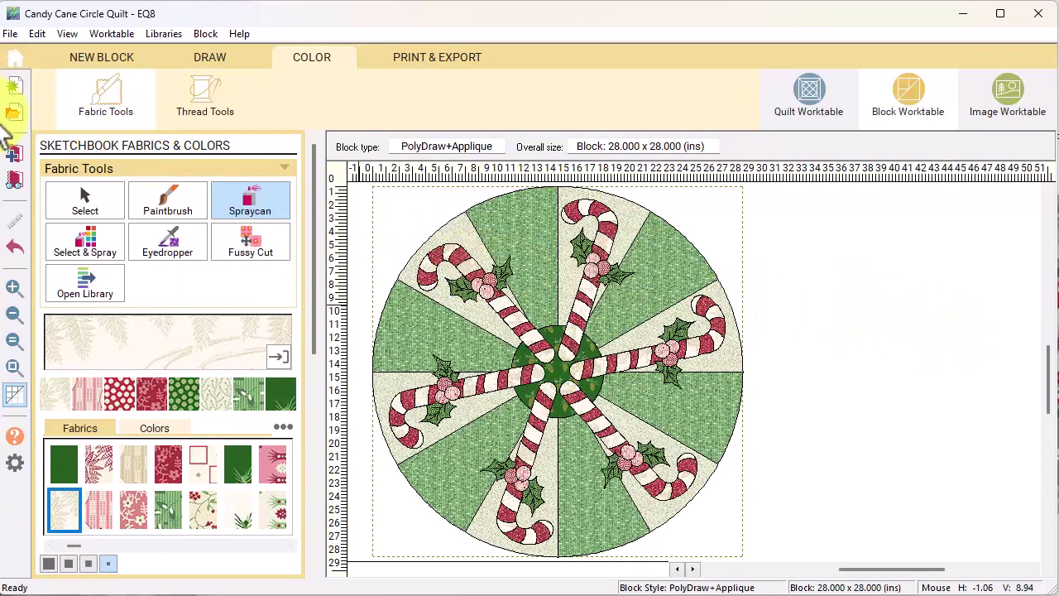
# Save the coloured candy cane block to the sketchbook and start a new pieced block.
pyautogui.click(14, 153)
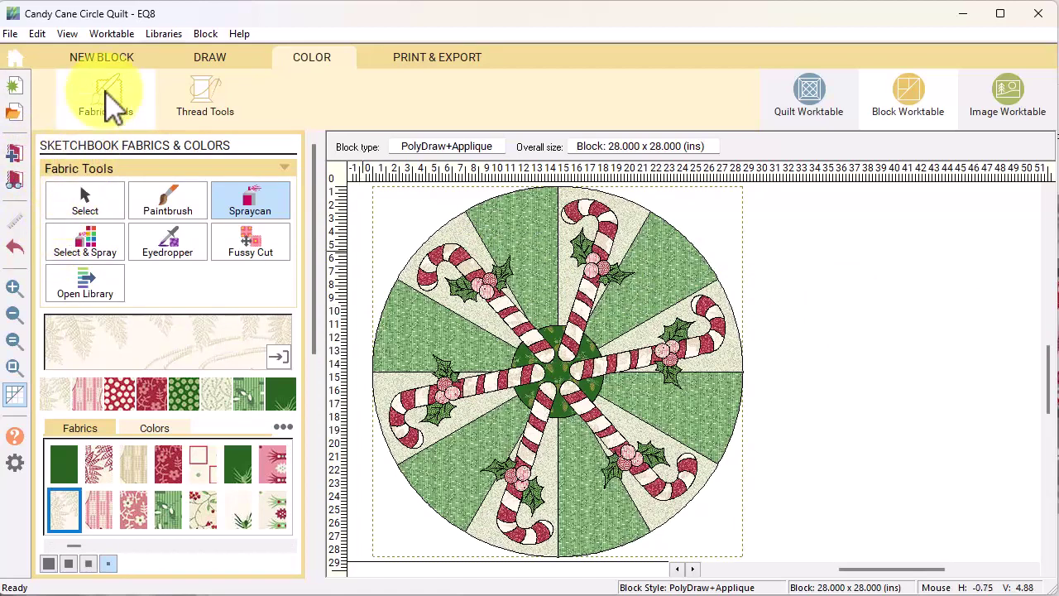
pyautogui.click(98, 57)
pyautogui.click(114, 106)
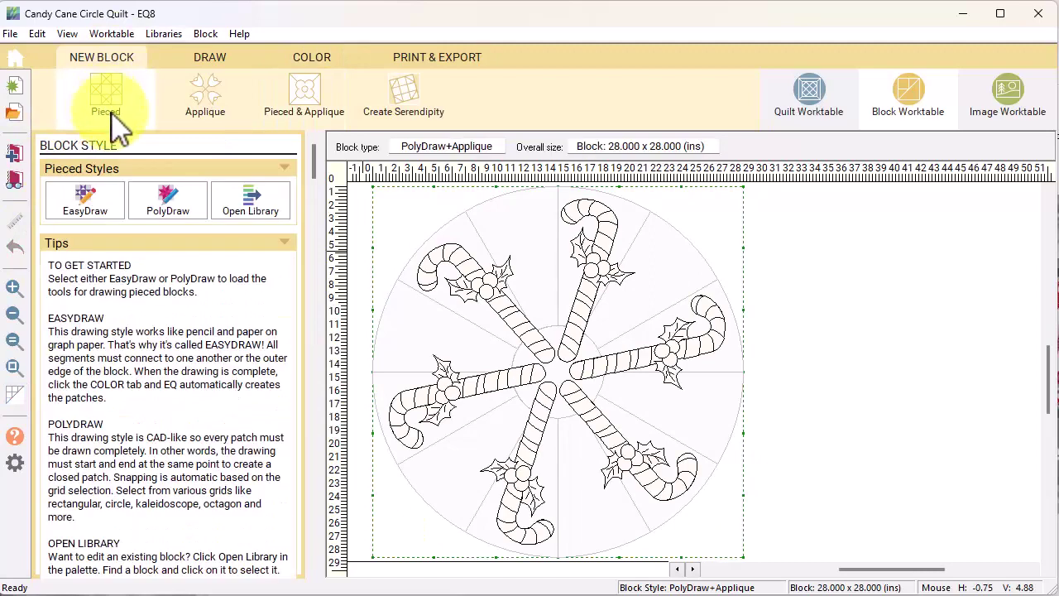
# Start a PolyDraw block sized 29 by 29 inches.
pyautogui.click(172, 216)
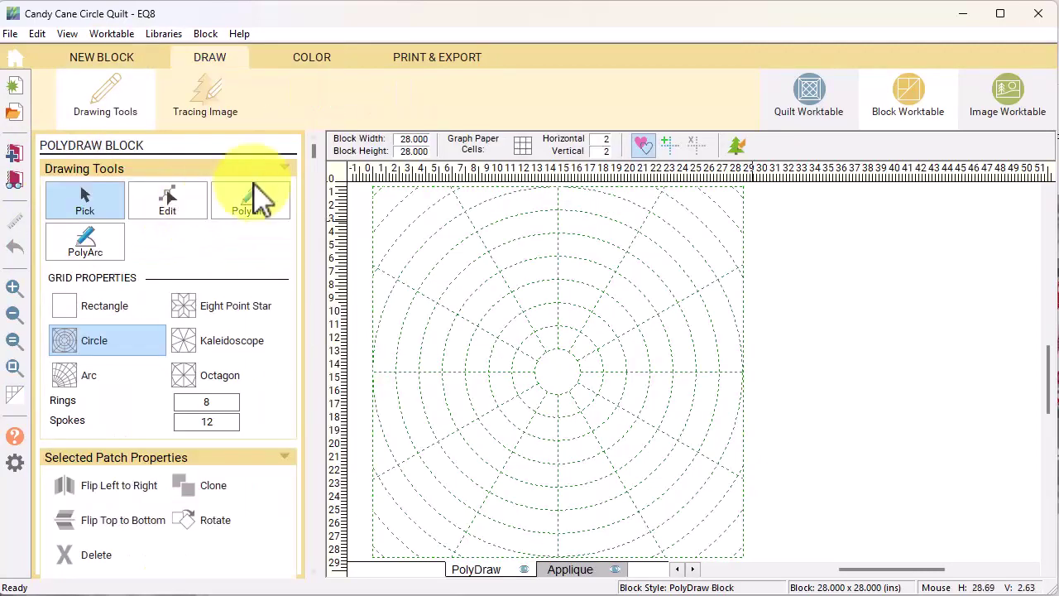
pyautogui.doubleClick(414, 138)
pyautogui.write('29')
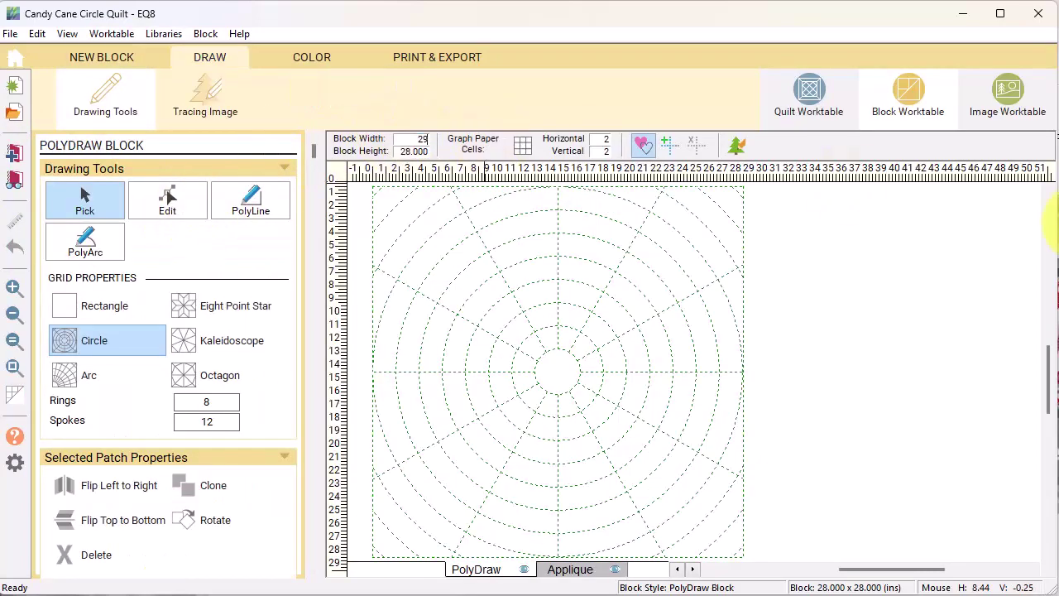
pyautogui.press('Tab')
pyautogui.write('29')
pyautogui.press('Tab')
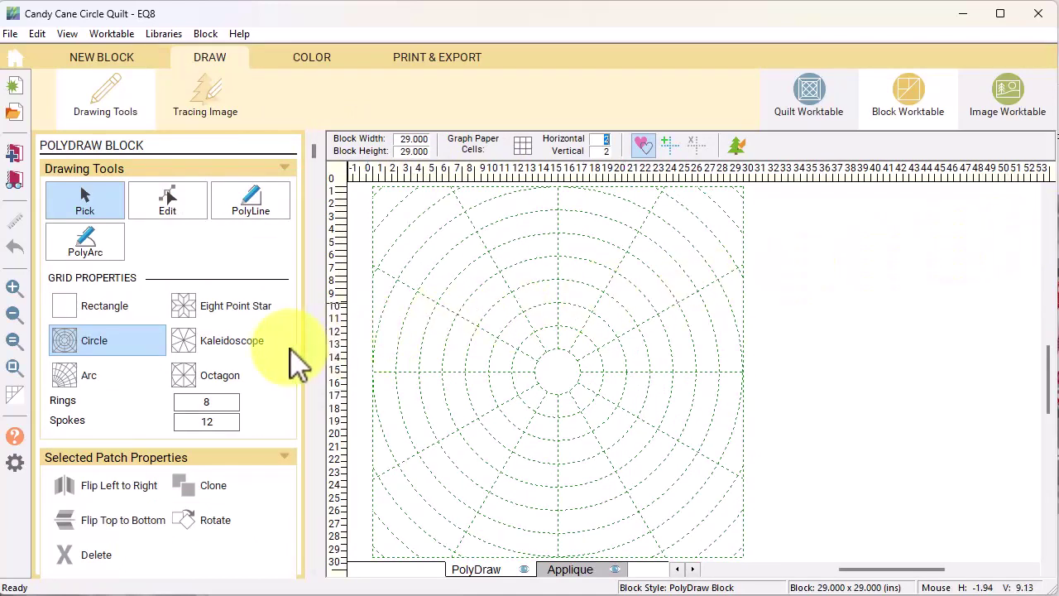
# Draw the outer circle with PolyArc along the outer grid circle.
pyautogui.click(98, 242)
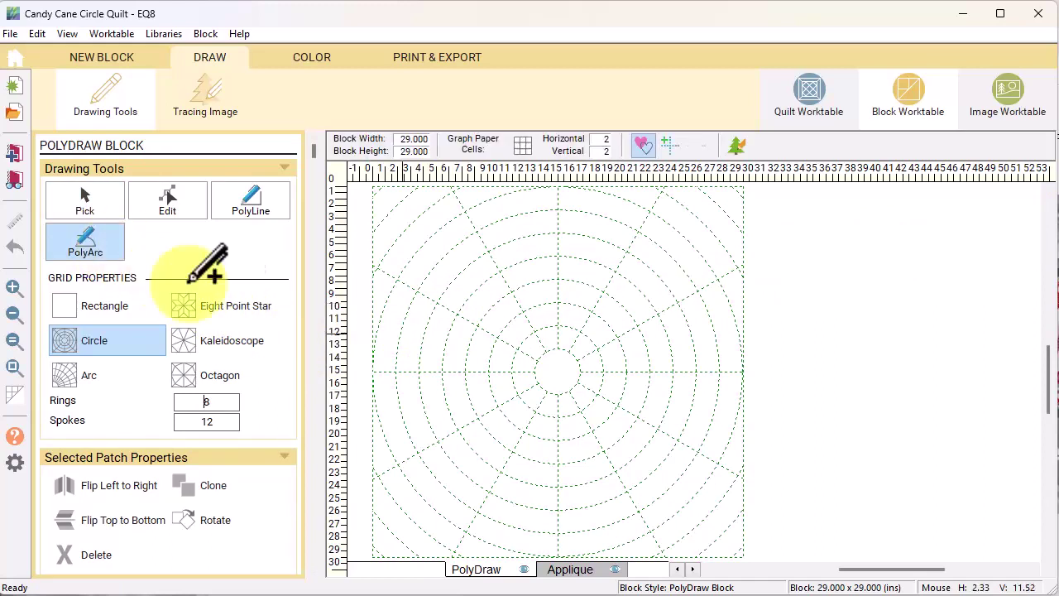
pyautogui.click(373, 372)
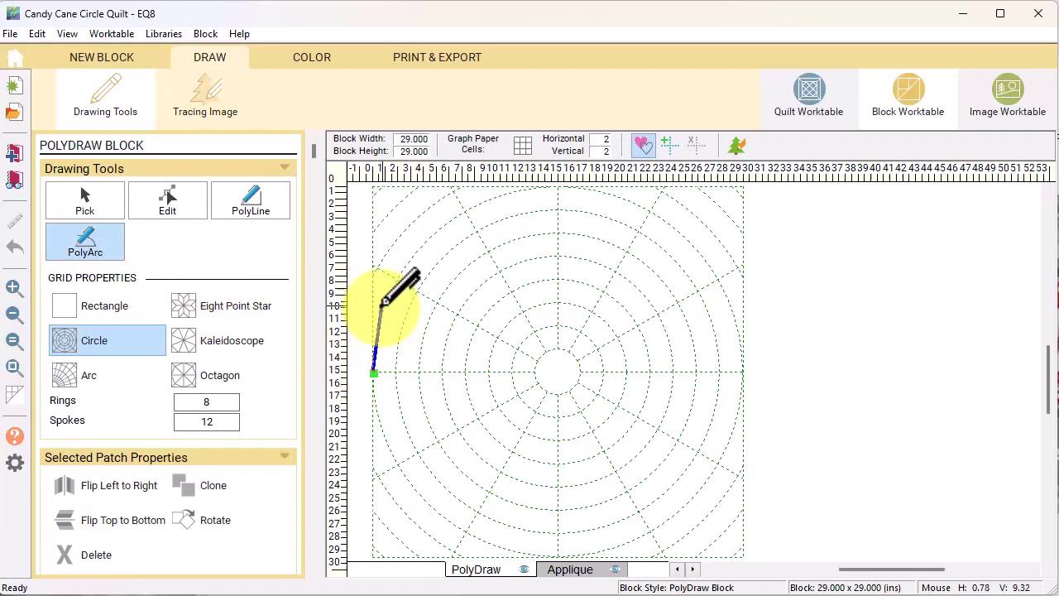
pyautogui.click(558, 187)
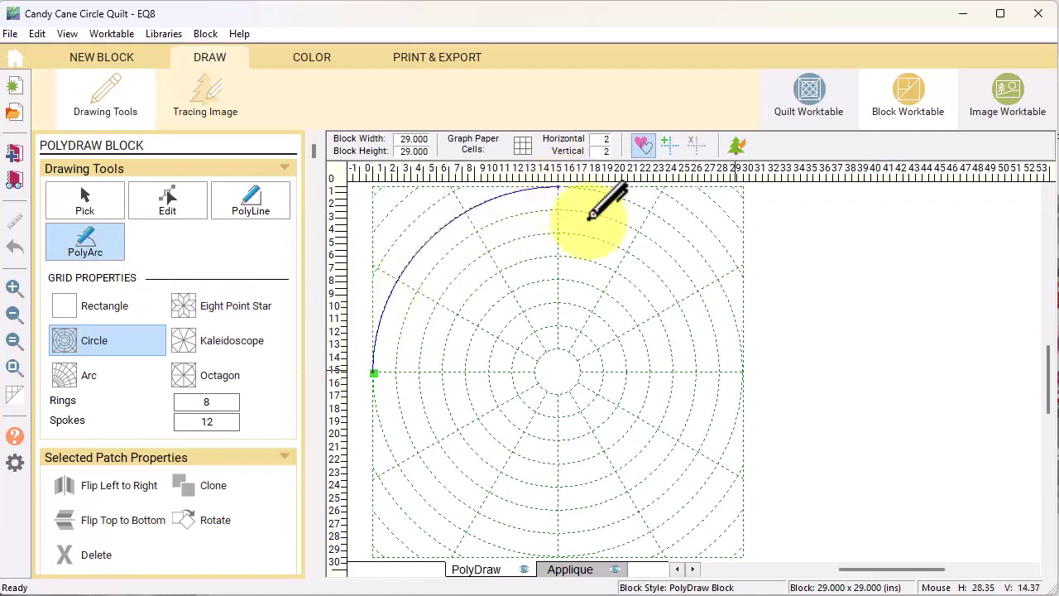
pyautogui.click(744, 371)
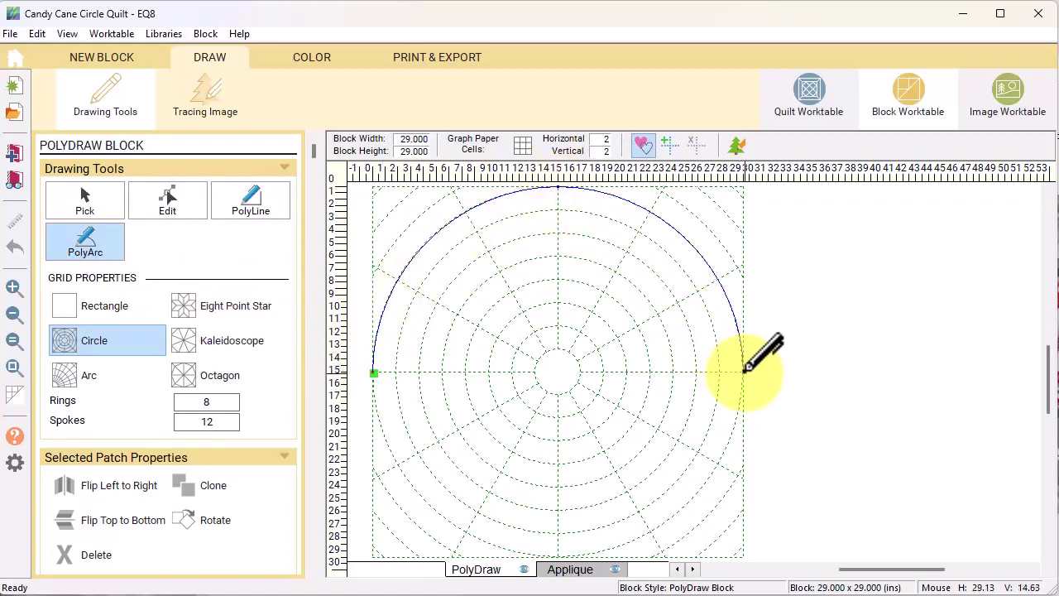
pyautogui.click(559, 552)
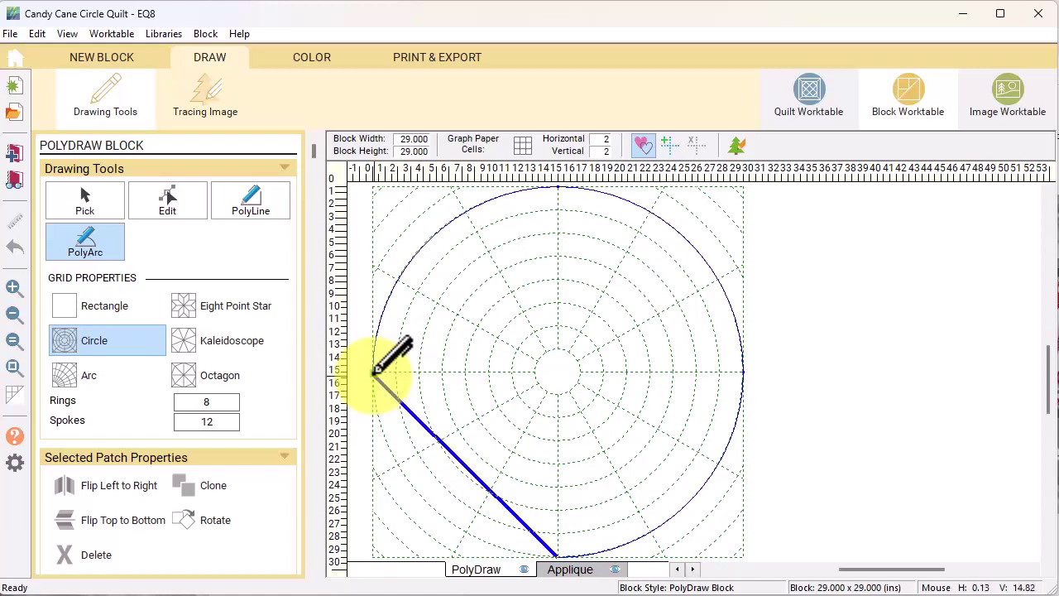
pyautogui.click(374, 371)
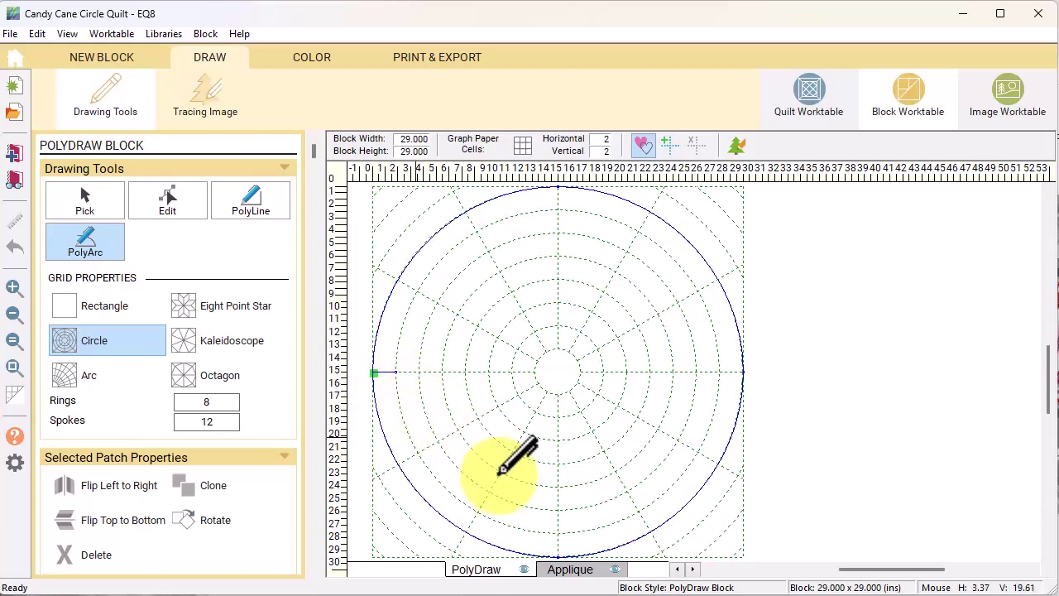
# Draw the inner circle with PolyArc along the inner grid circle.
pyautogui.click(558, 531)
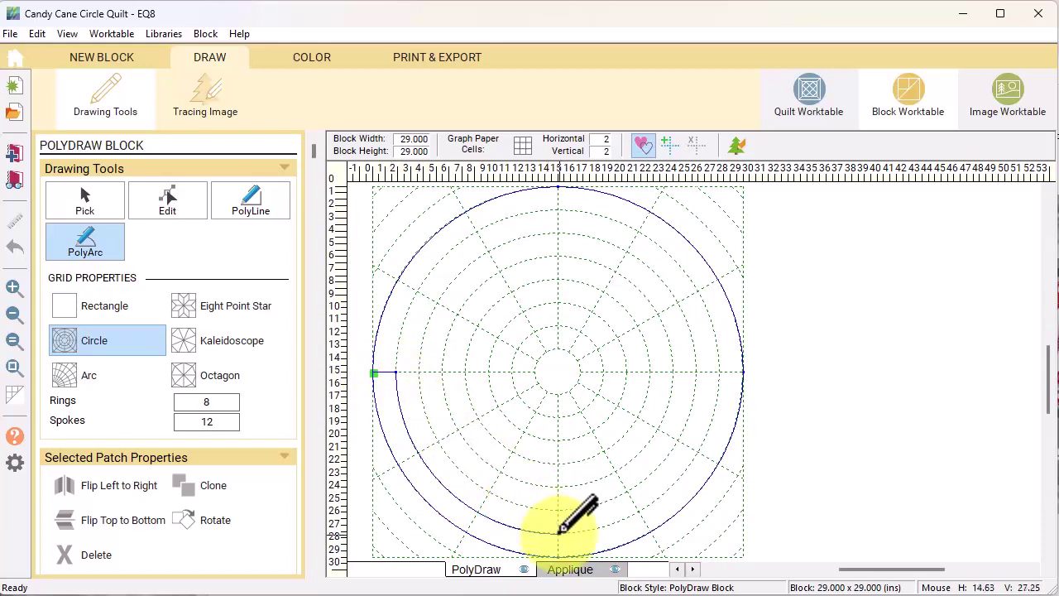
pyautogui.click(719, 369)
pyautogui.click(560, 210)
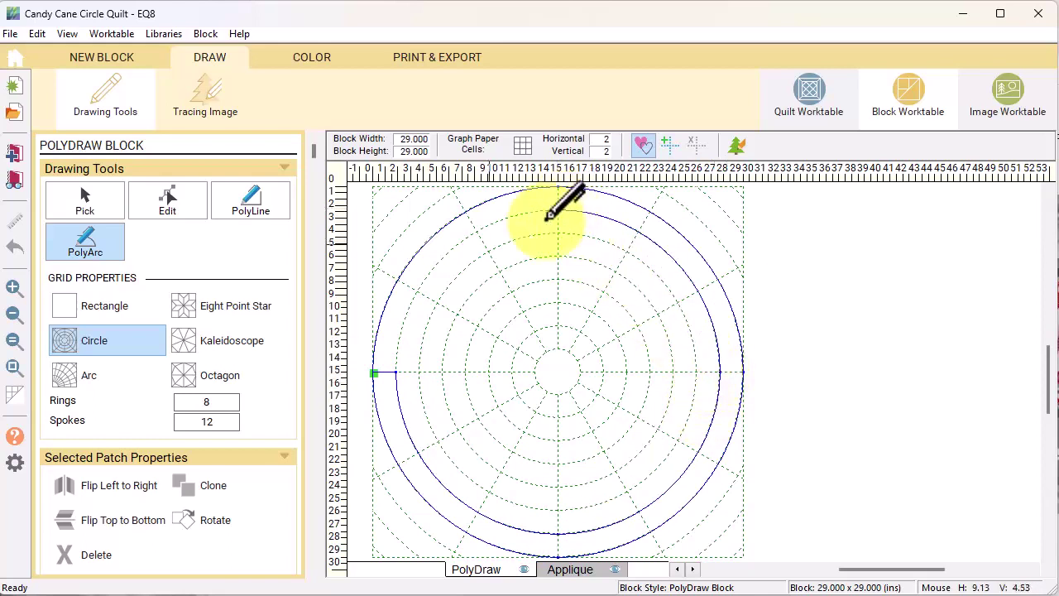
pyautogui.click(396, 371)
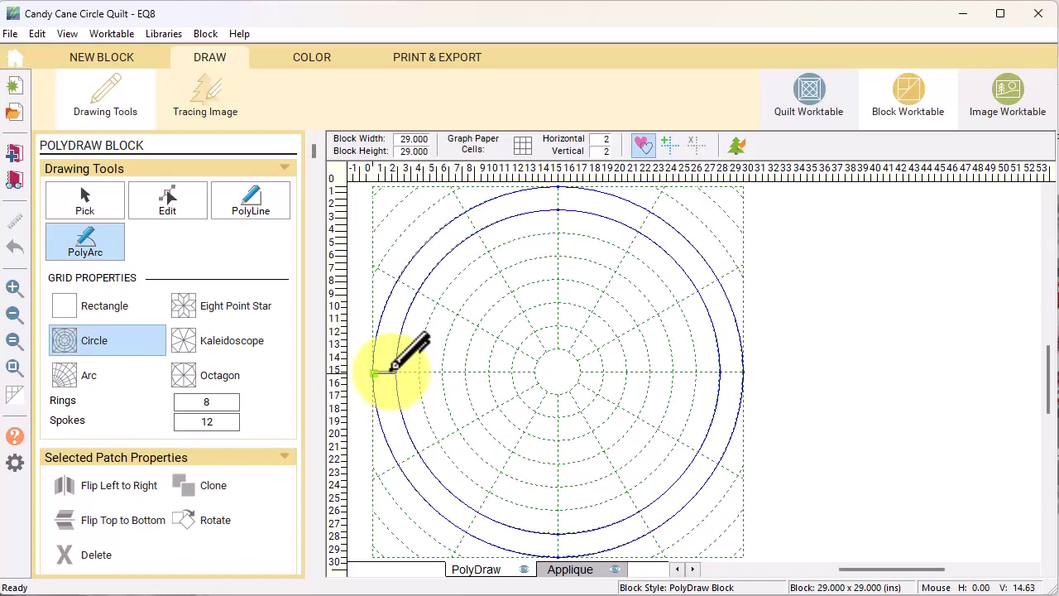
# Close the ring, colour it with the green pine fabric, and add the block to the sketchbook.
pyautogui.click(372, 371)
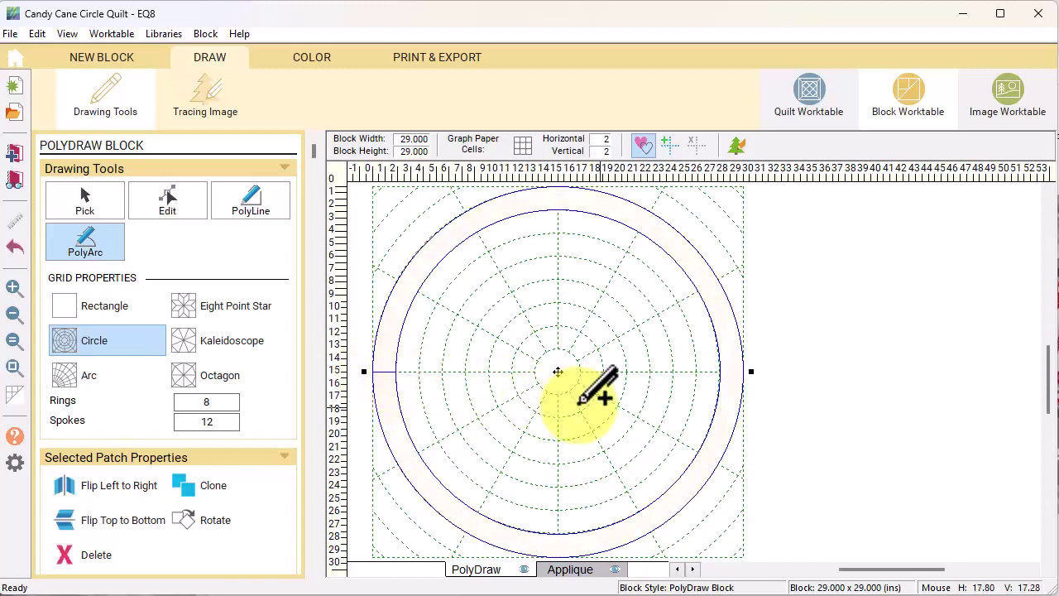
pyautogui.click(327, 60)
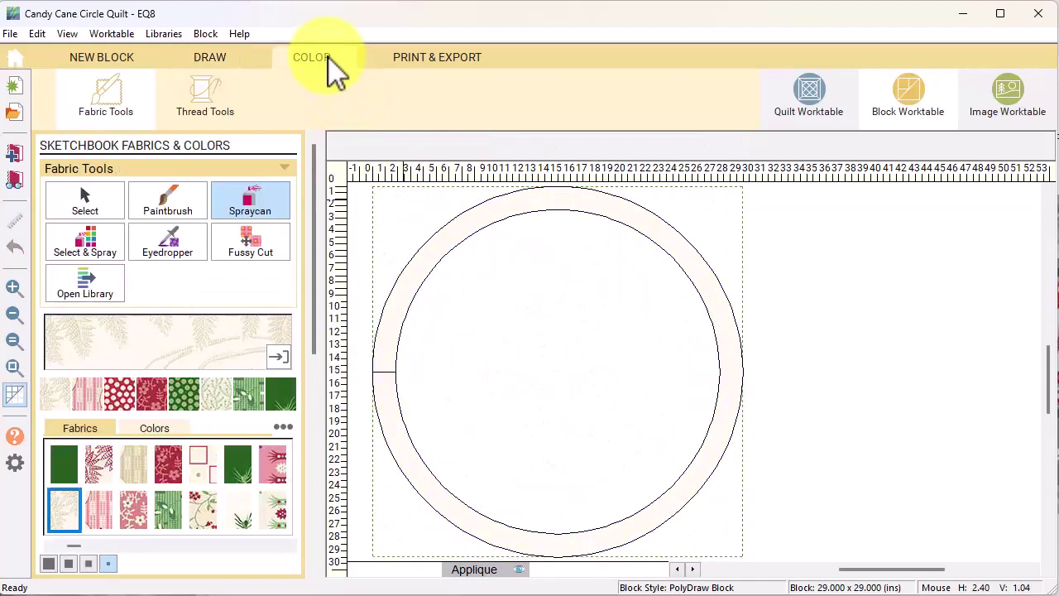
pyautogui.click(282, 396)
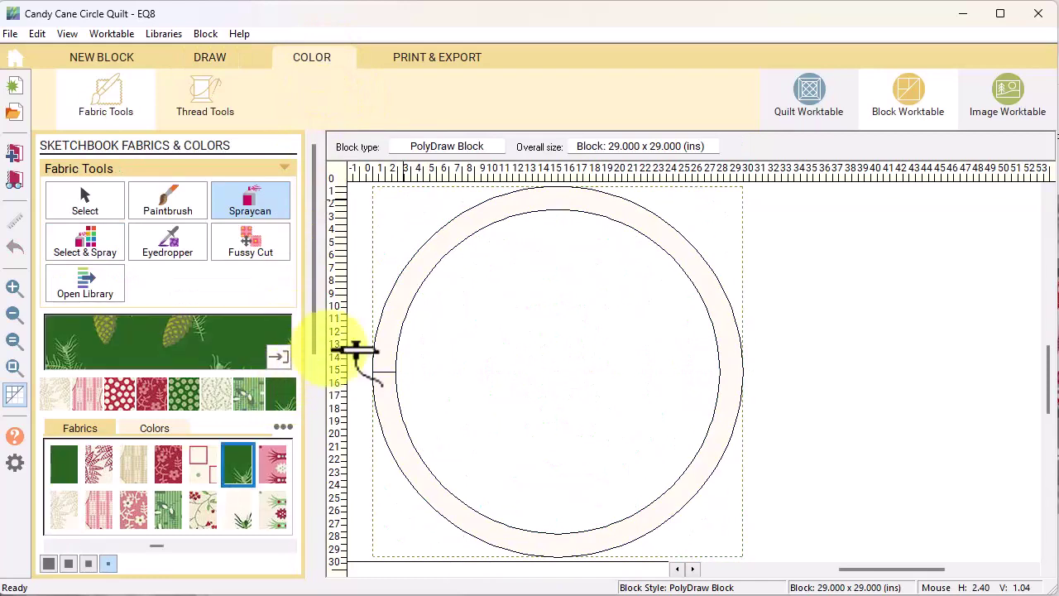
pyautogui.click(409, 283)
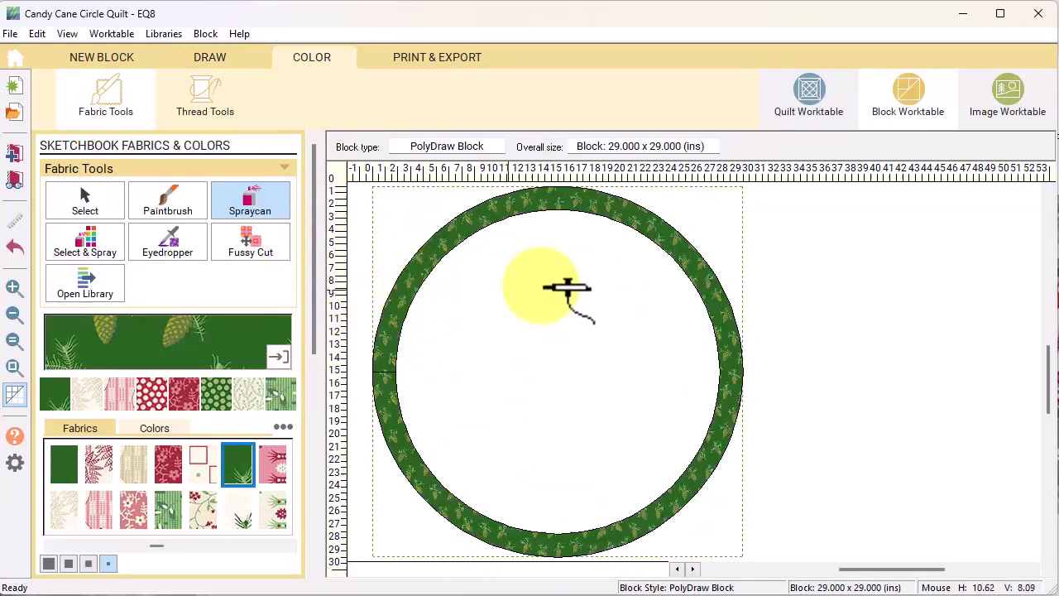
pyautogui.click(15, 153)
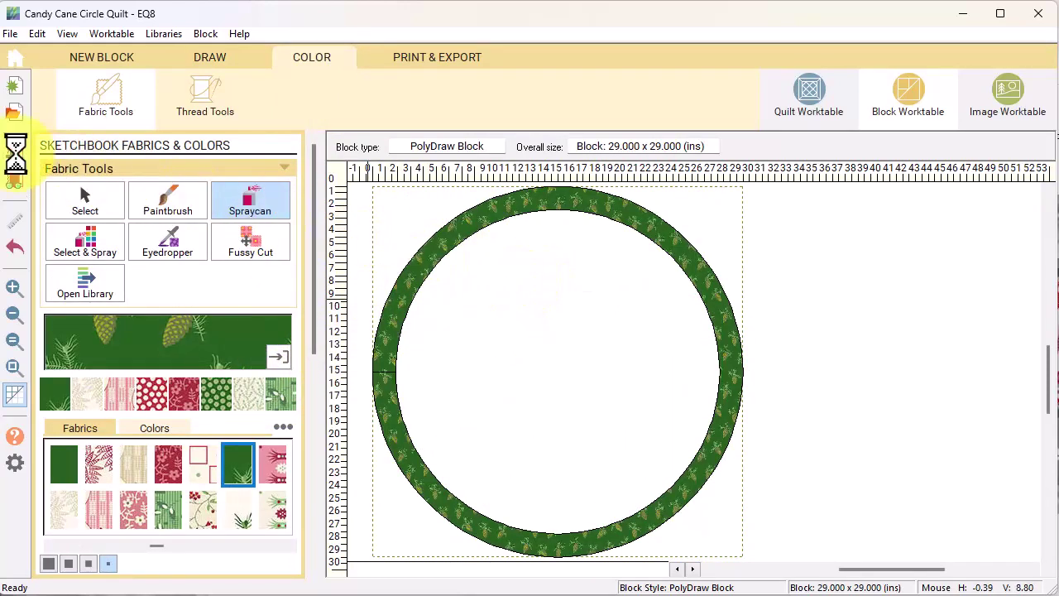
# Start a new quilt with the Custom Set layout on the Quilt Worktable.
pyautogui.click(819, 106)
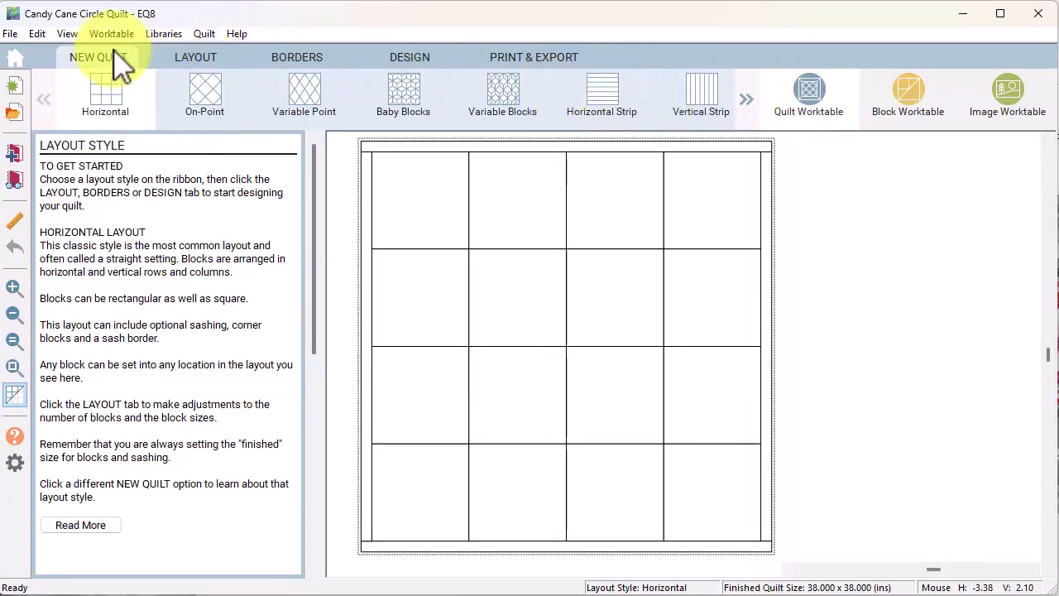
pyautogui.click(748, 100)
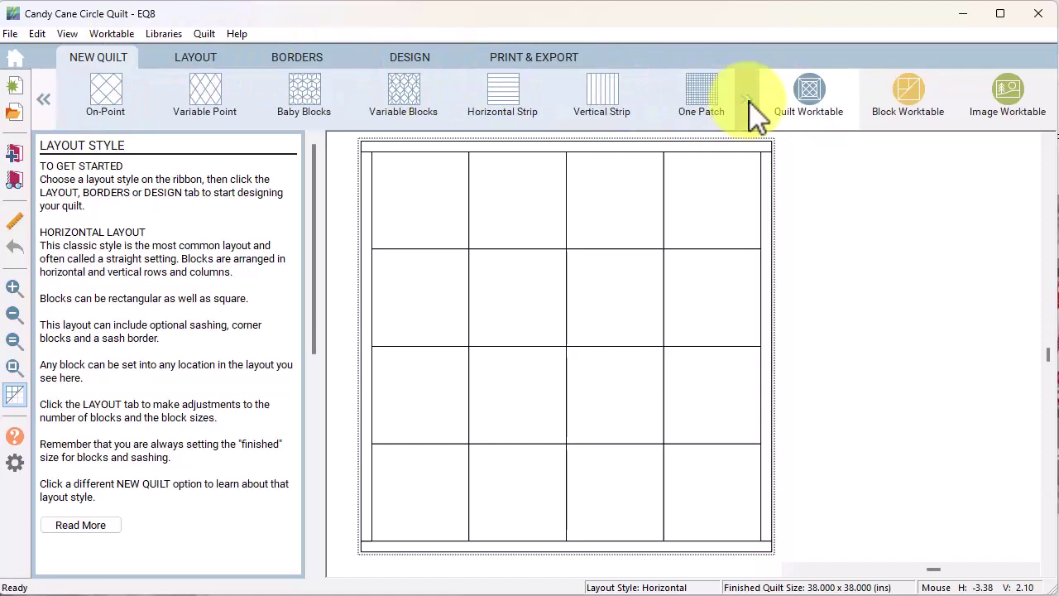
pyautogui.click(749, 101)
pyautogui.click(749, 101)
pyautogui.click(749, 101)
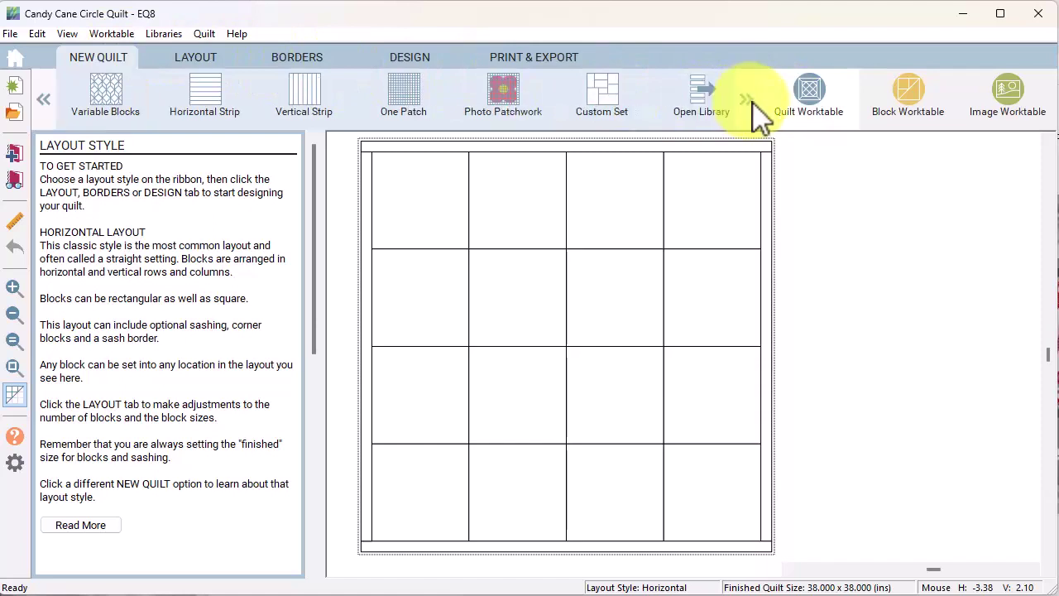
pyautogui.click(610, 102)
# Set the custom set centre to 29 x 29 in and delete the border.
pyautogui.click(207, 62)
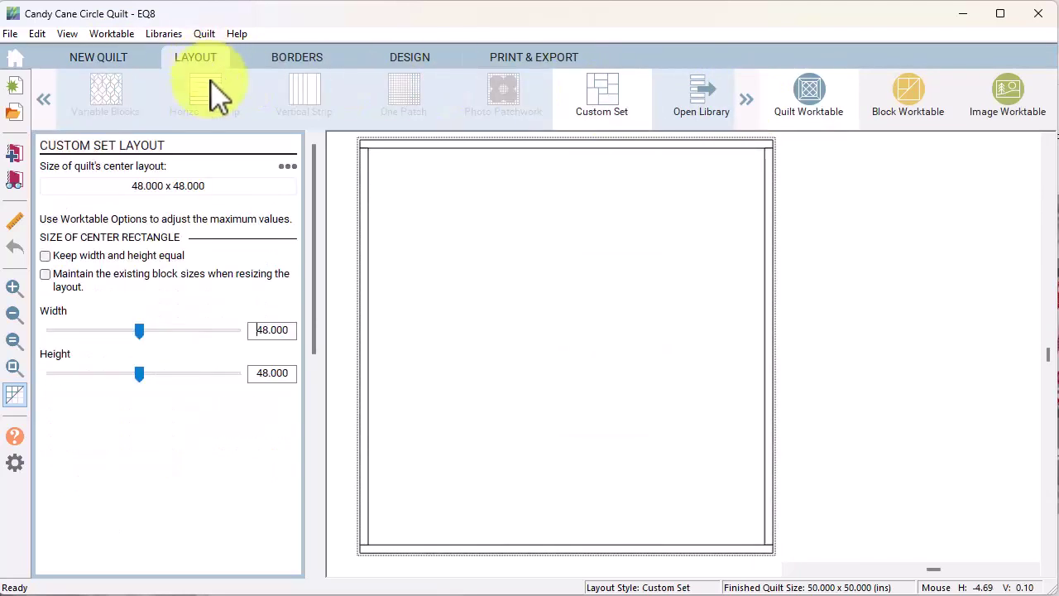
pyautogui.doubleClick(259, 331)
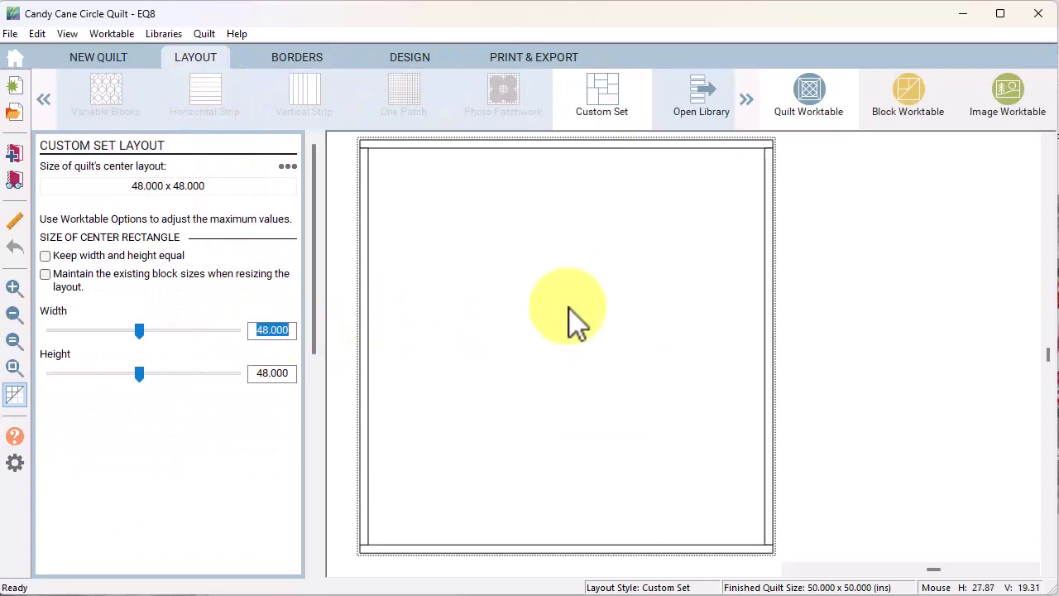
pyautogui.write('29')
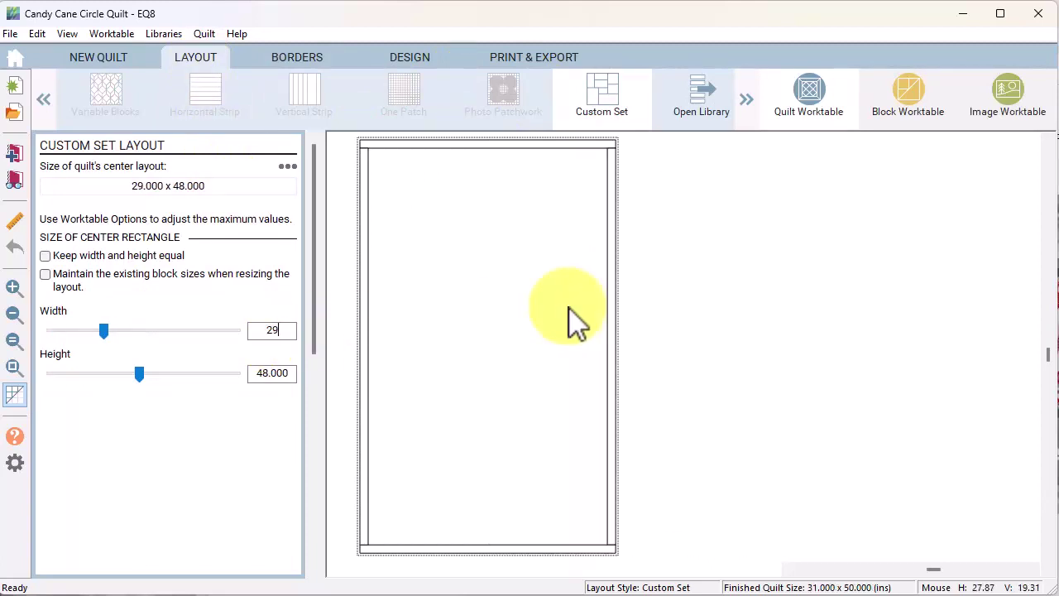
pyautogui.press('Tab')
pyautogui.write('29')
pyautogui.press('Tab')
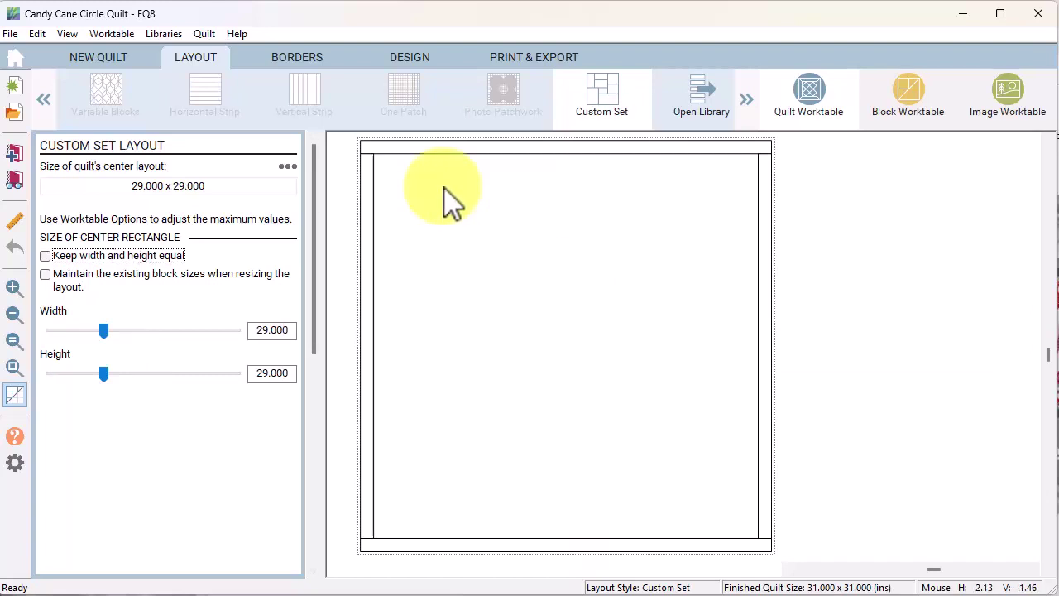
pyautogui.click(303, 67)
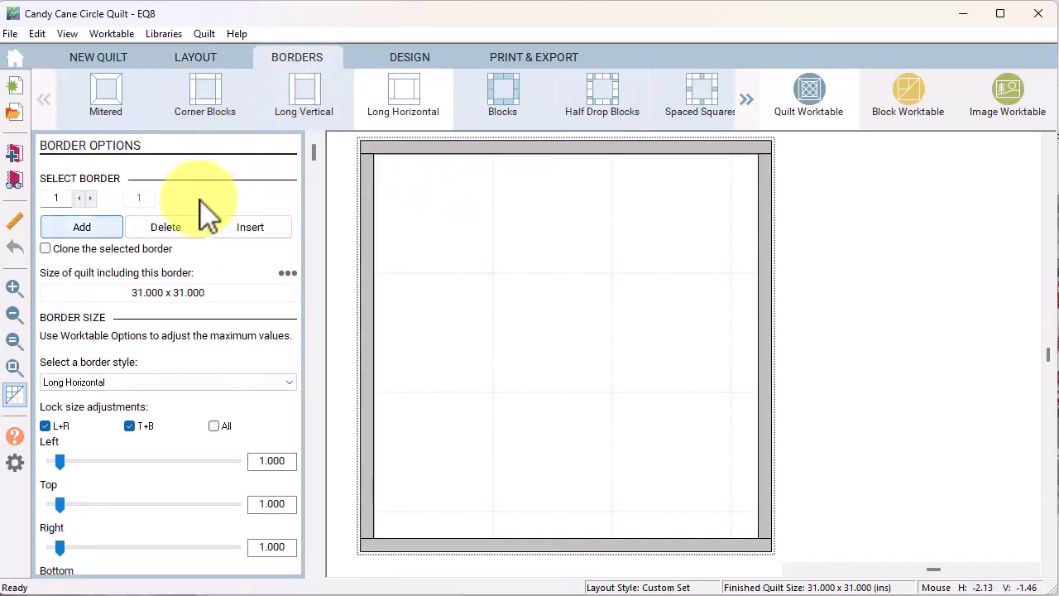
pyautogui.click(164, 227)
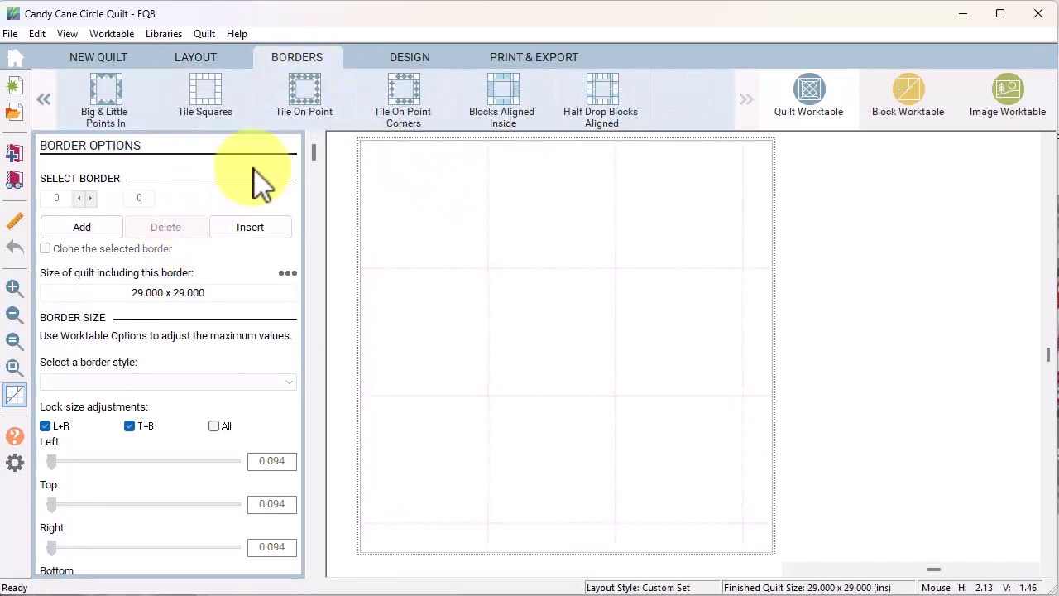
# Set the green ring block on the quilt and centre it horizontally and vertically.
pyautogui.click(409, 58)
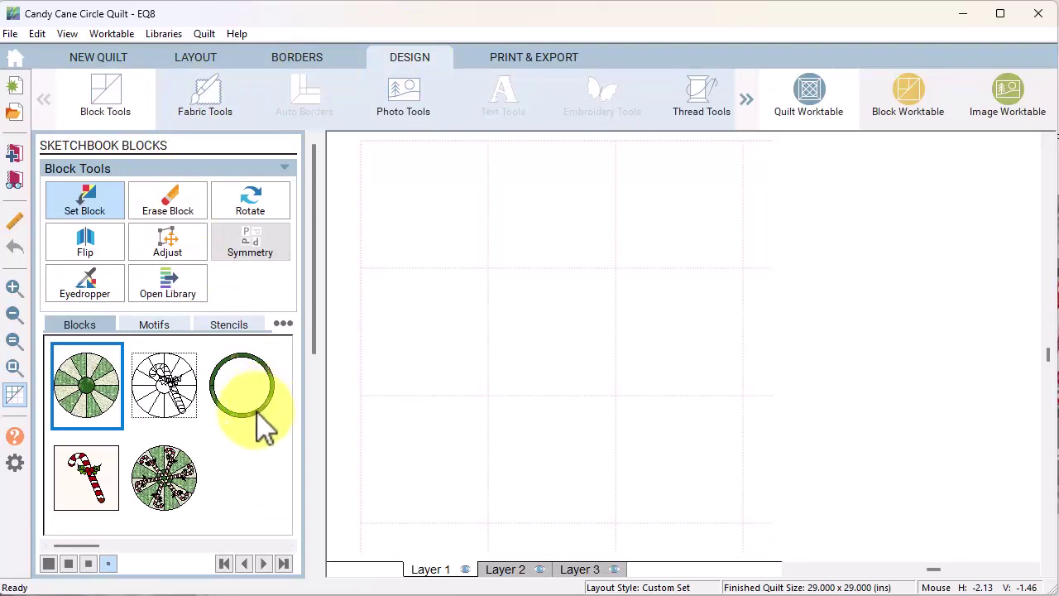
pyautogui.moveTo(253, 418); pyautogui.dragTo(542, 319)
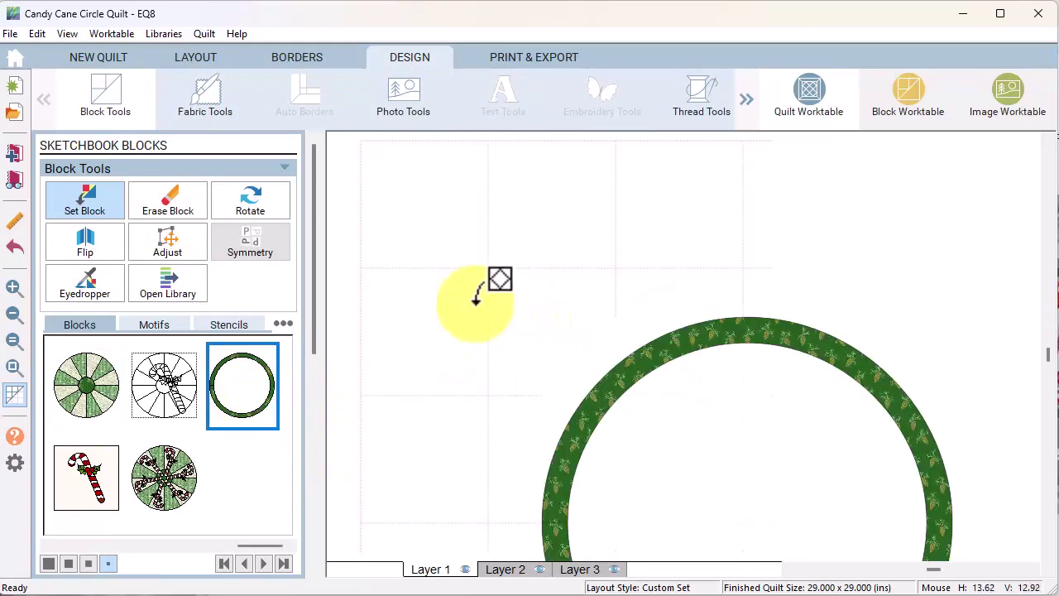
pyautogui.click(166, 243)
pyautogui.click(655, 356)
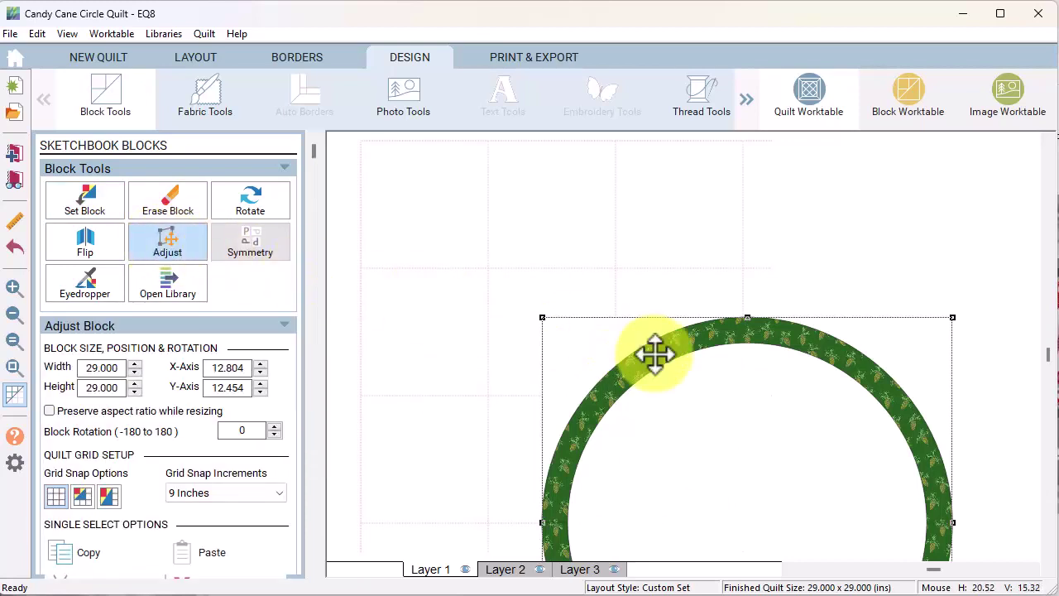
pyautogui.scroll(-3, 135, 497)
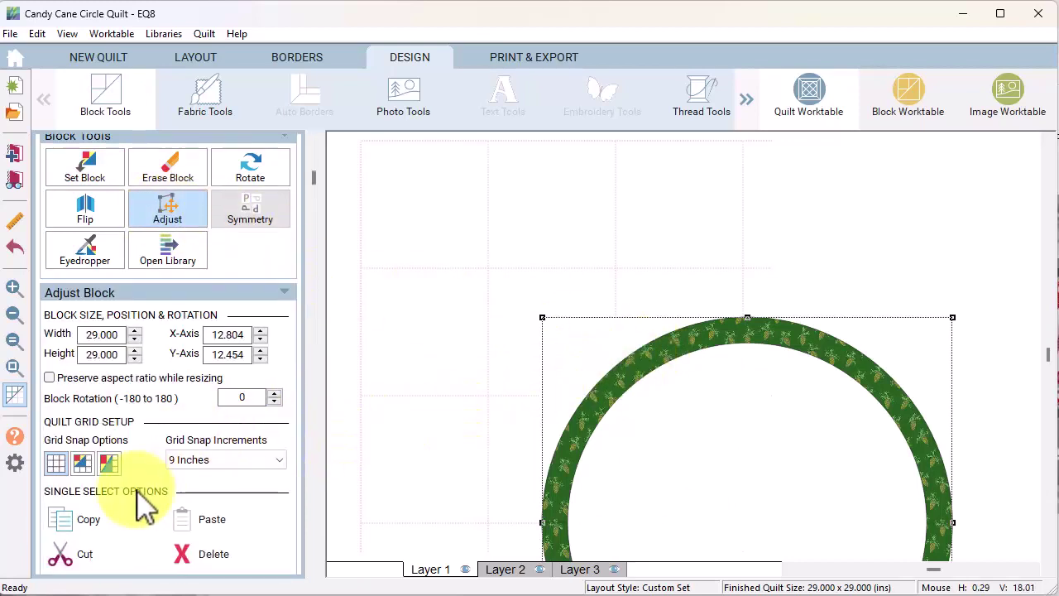
pyautogui.scroll(-2, 141, 505)
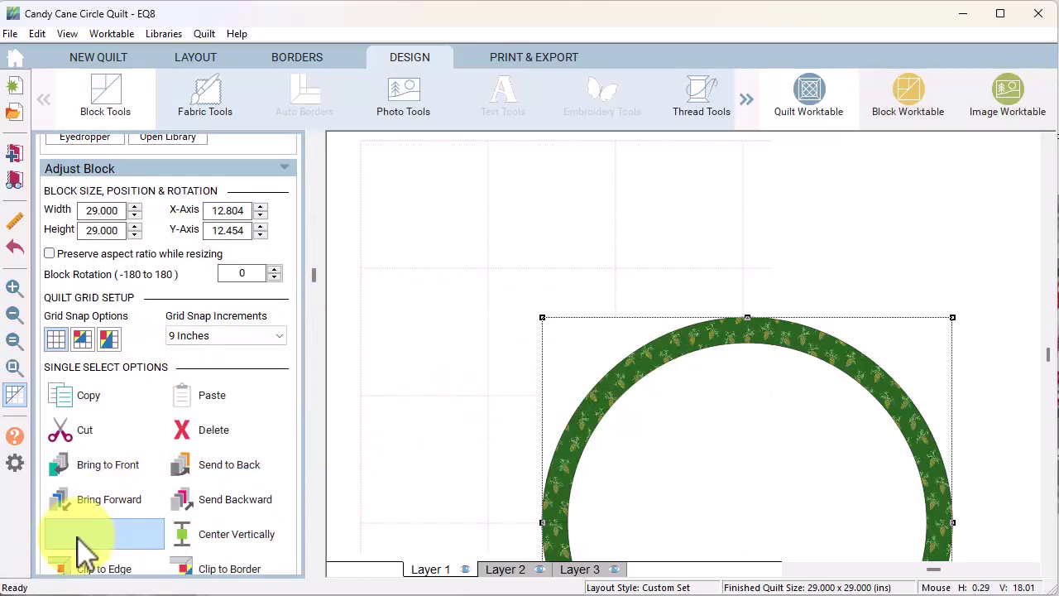
pyautogui.click(82, 537)
pyautogui.click(227, 534)
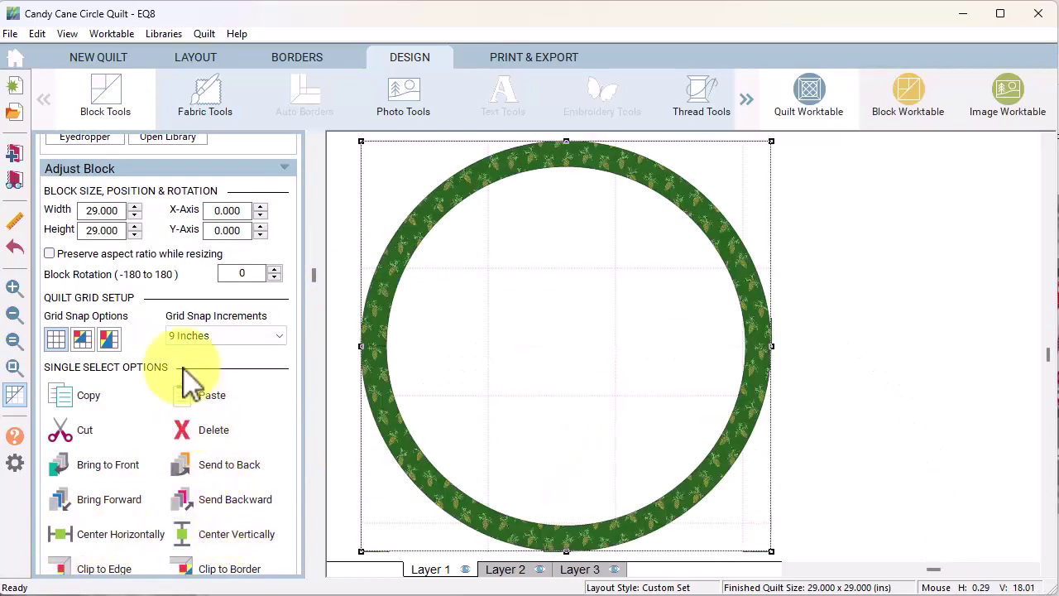
pyautogui.click(105, 96)
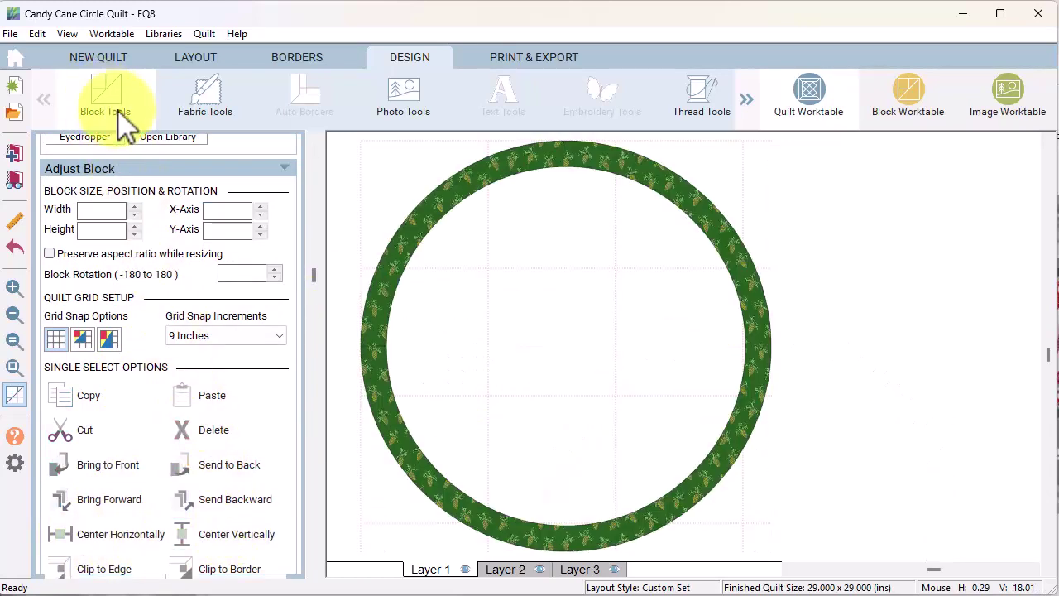
# Set the candy-cane circle block over the ring, centre it both ways, and save the quilt to the sketchbook.
pyautogui.moveTo(314, 269); pyautogui.dragTo(311, 139)
pyautogui.click(88, 209)
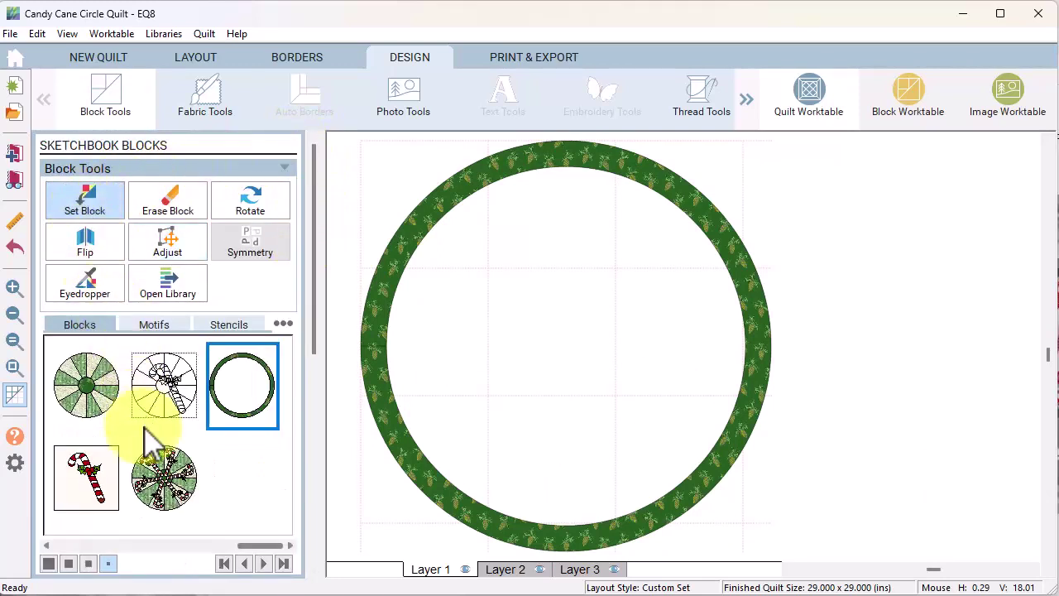
pyautogui.moveTo(161, 476)
pyautogui.mouseDown()
pyautogui.moveTo(478, 273)
pyautogui.moveTo(474, 316)
pyautogui.moveTo(504, 313)
pyautogui.moveTo(504, 279)
pyautogui.mouseUp()
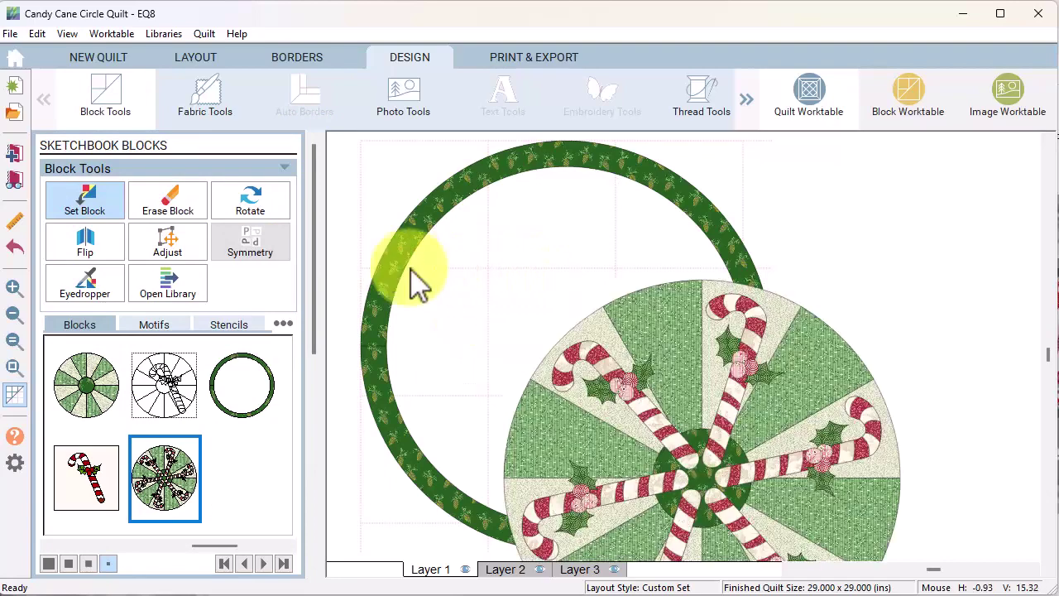
pyautogui.click(169, 245)
pyautogui.click(640, 399)
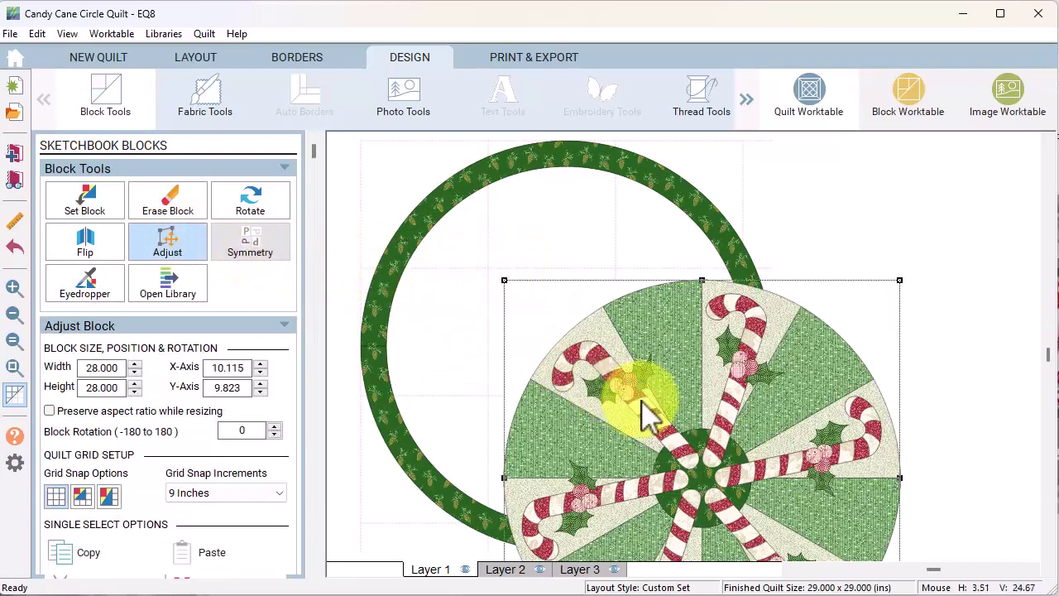
pyautogui.scroll(-3, 141, 530)
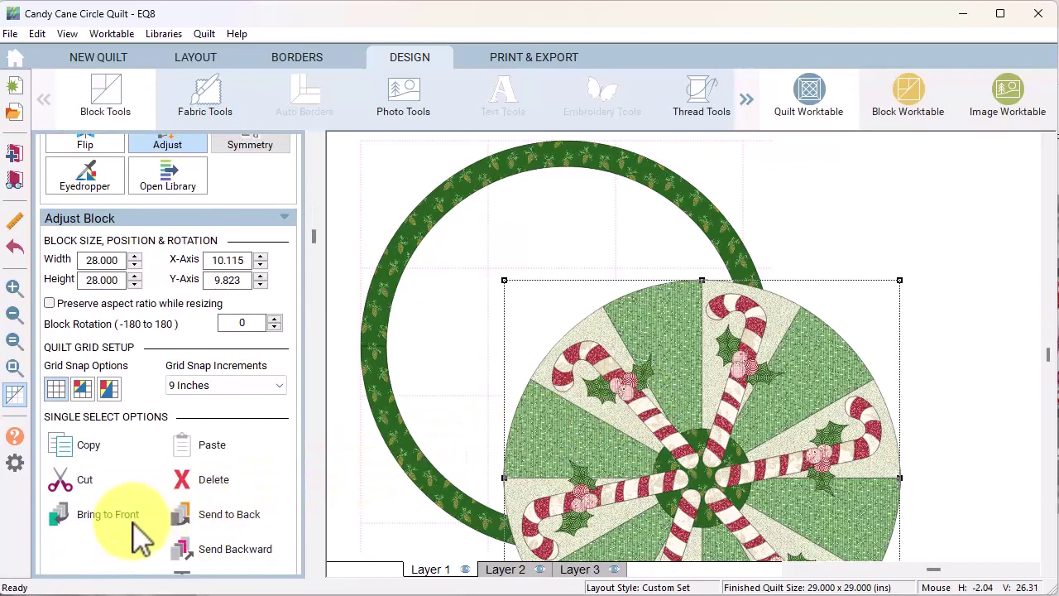
pyautogui.click(135, 530)
pyautogui.click(243, 523)
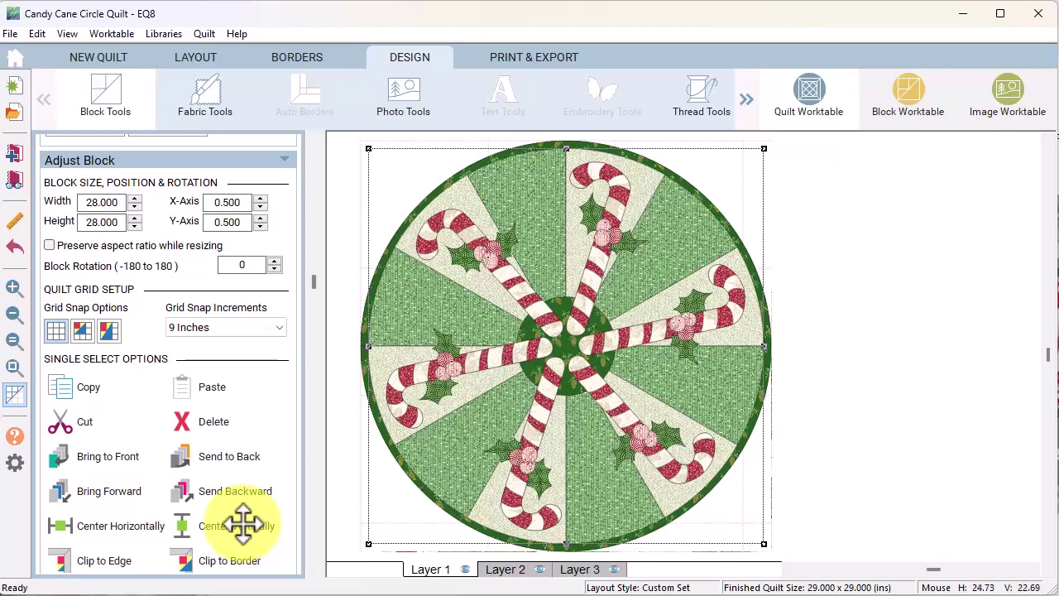
pyautogui.click(19, 165)
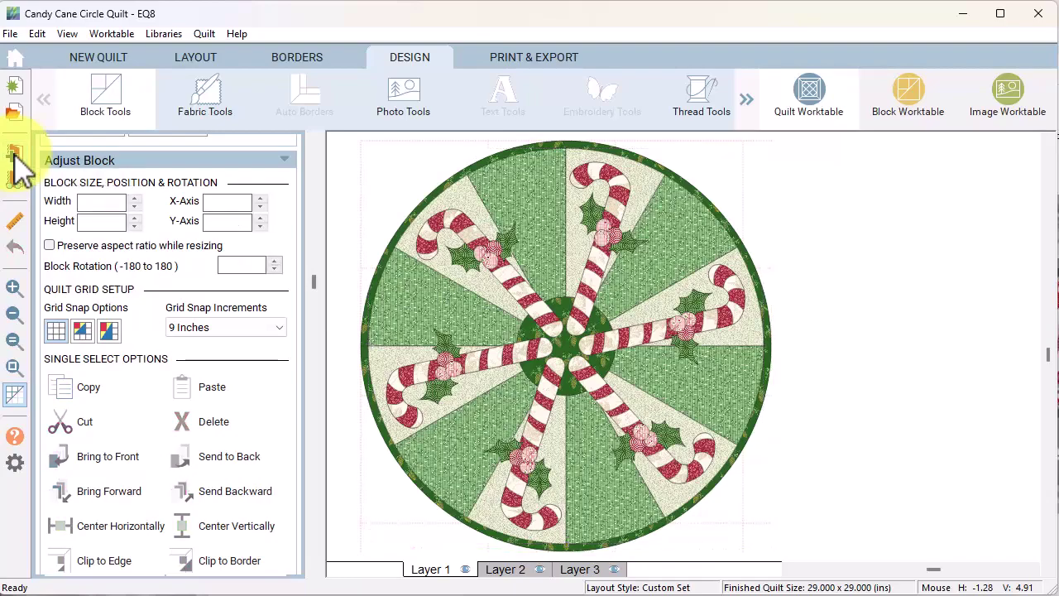